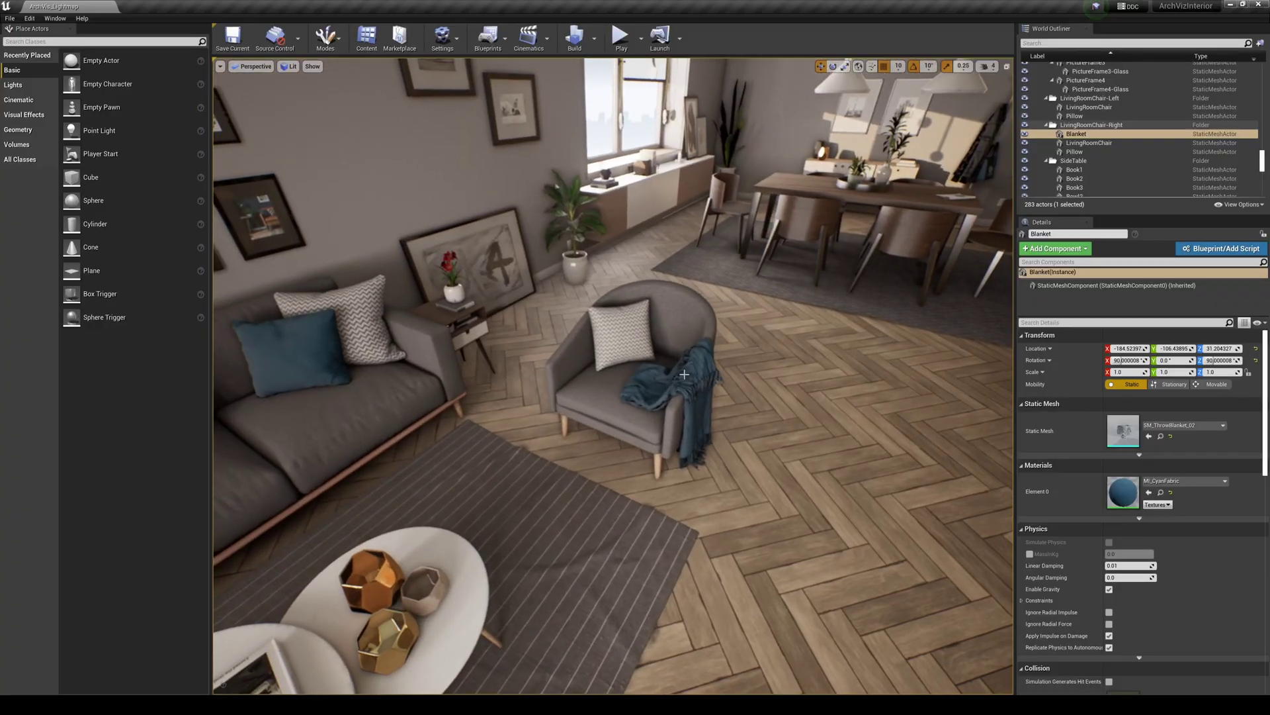
- Delete the Blanket mesh draped over the armchair and inspect the chair where it lay
{"action": "key", "text": "Delete"}
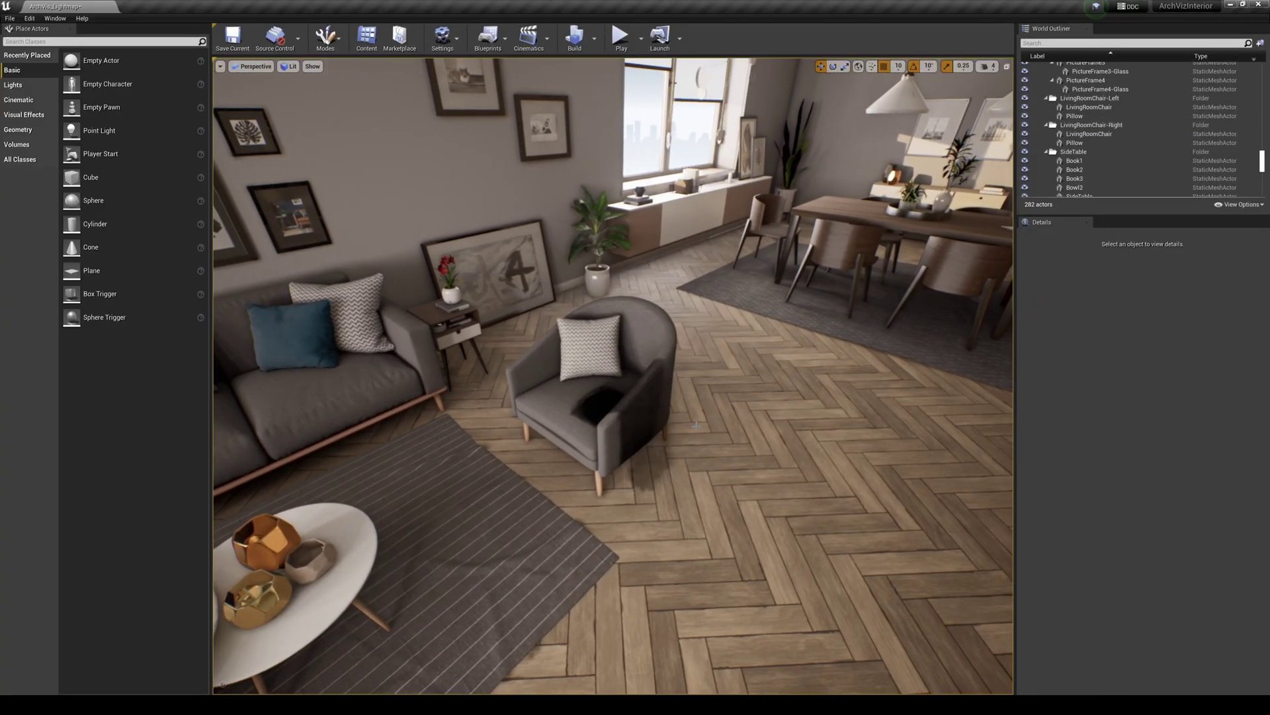
{"action": "scroll", "coordinate": [656, 424], "scroll_direction": "up", "scroll_amount": 3}
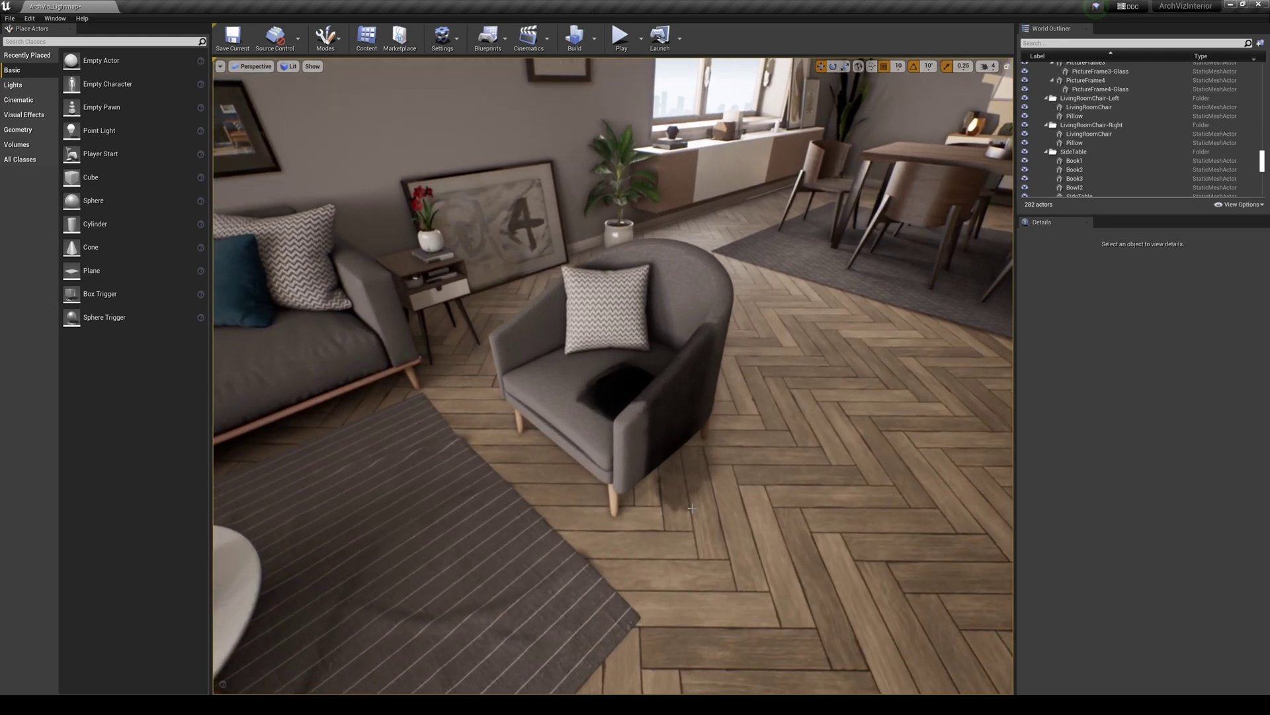
{"action": "middle_click_drag", "start_coordinate": [656, 424], "coordinate": [588, 423]}
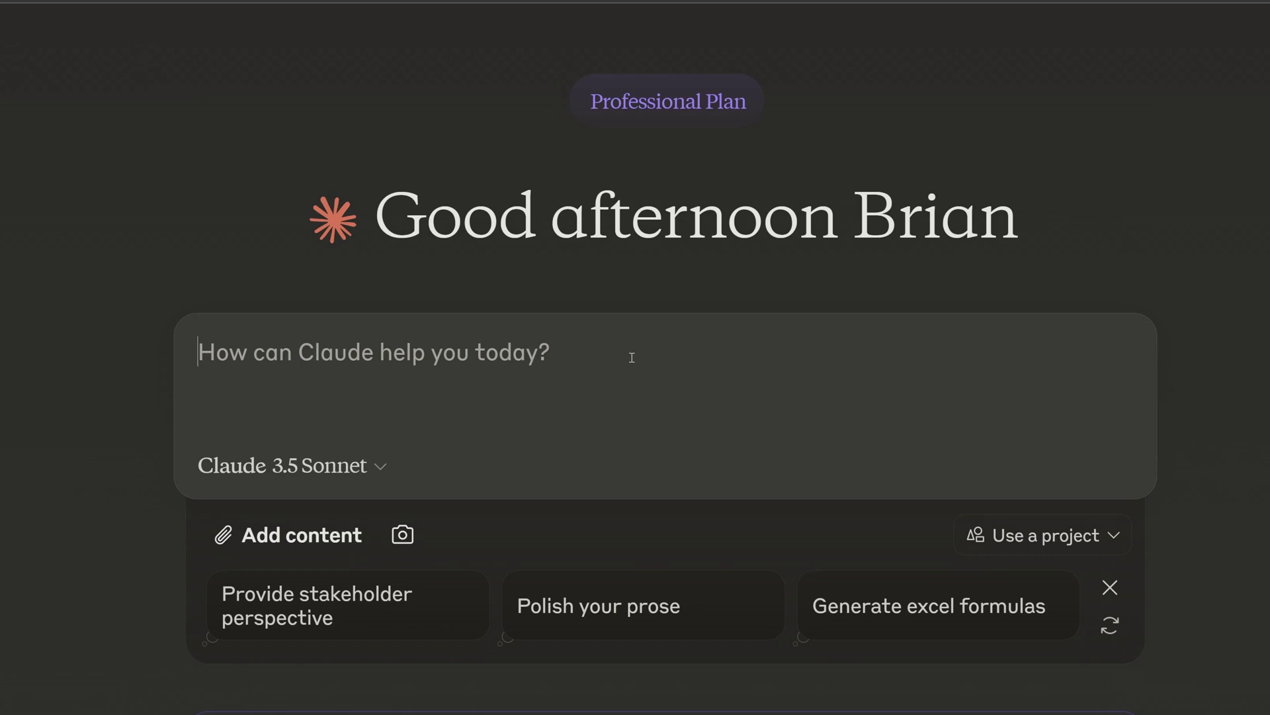
- Switch to Claude, ask for help with Unreal, and send the attached scene image with the question "Why is there a dark spot on my image?"
{"action": "type", "text": "I need some help with Unreal"}
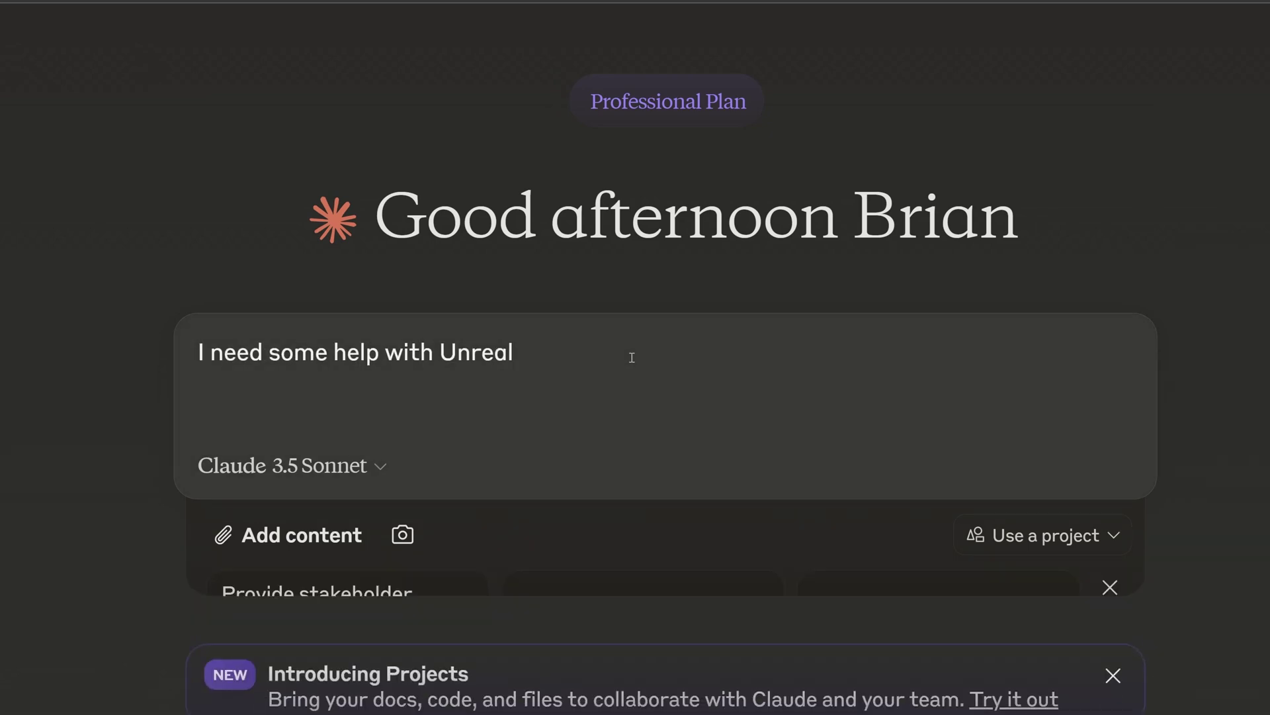
{"action": "key", "text": "Return"}
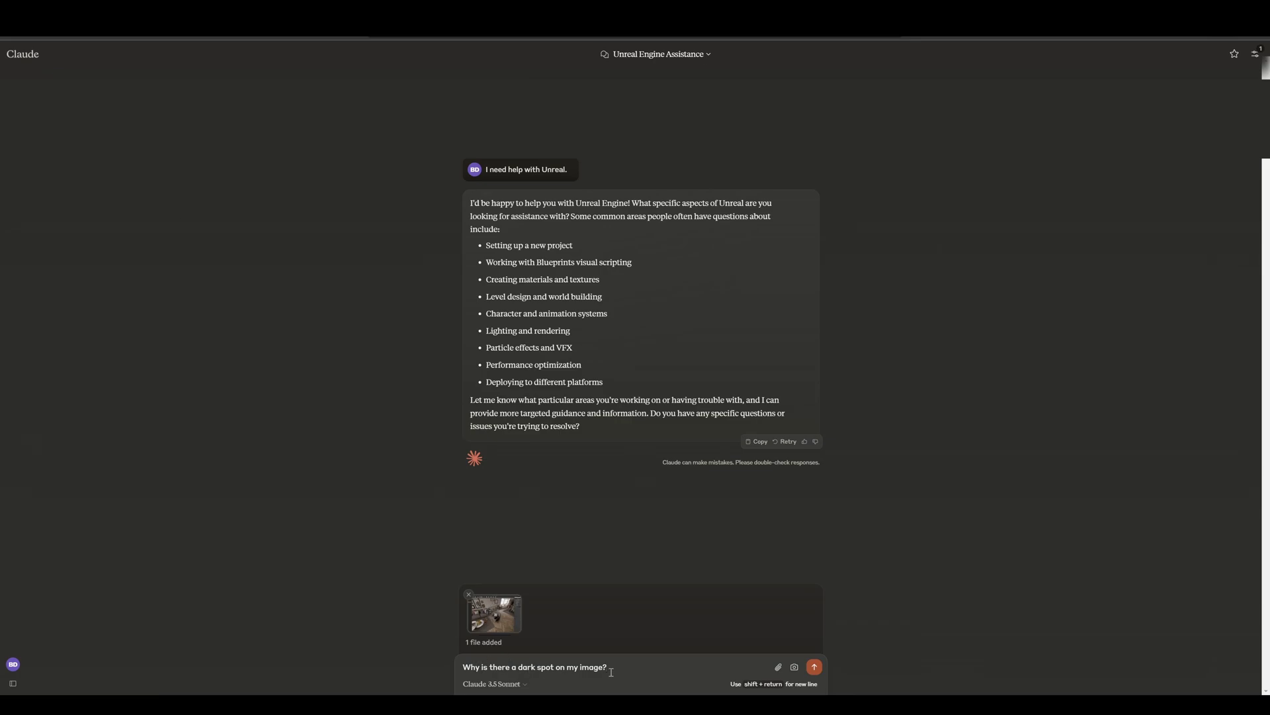
{"action": "key", "text": "Return"}
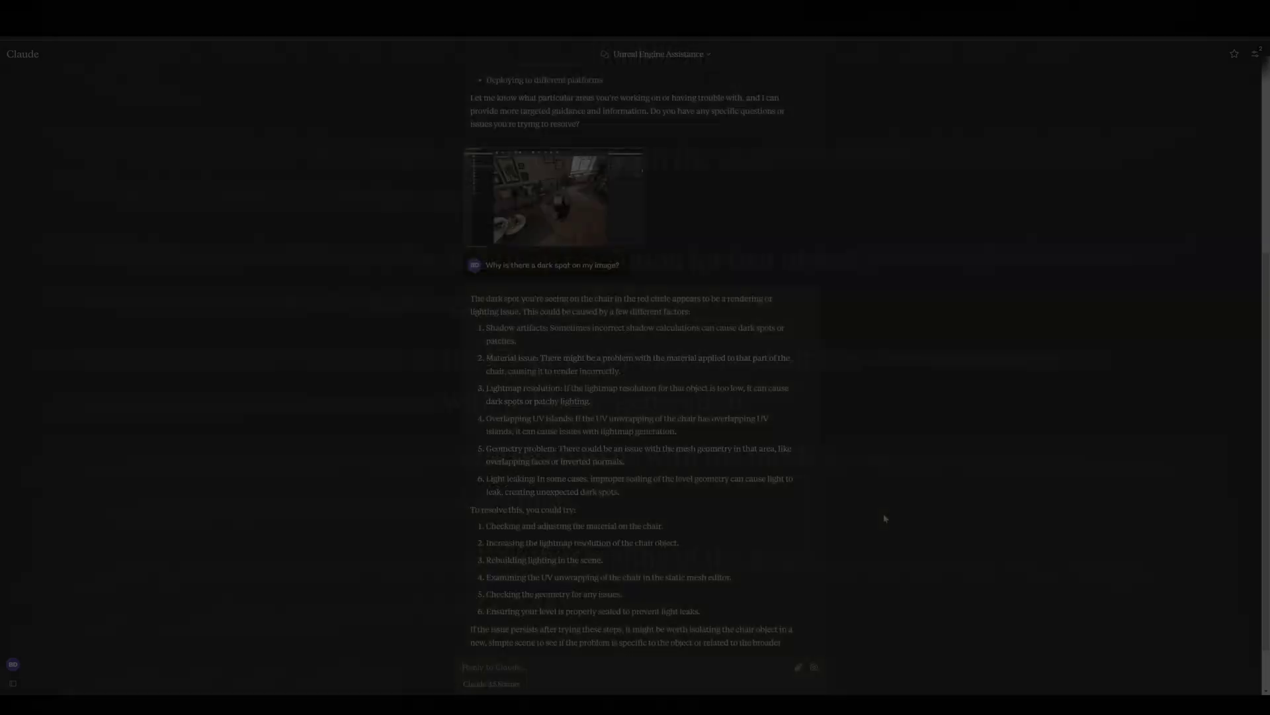
- Tell Claude this happened after deleting a blanket draped over the chair and that the shadow looks like it is still there, and read the reply
{"action": "scroll", "coordinate": [885, 503], "scroll_direction": "up", "scroll_amount": 1}
{"action": "scroll", "coordinate": [677, 284], "scroll_direction": "up", "scroll_amount": 1}
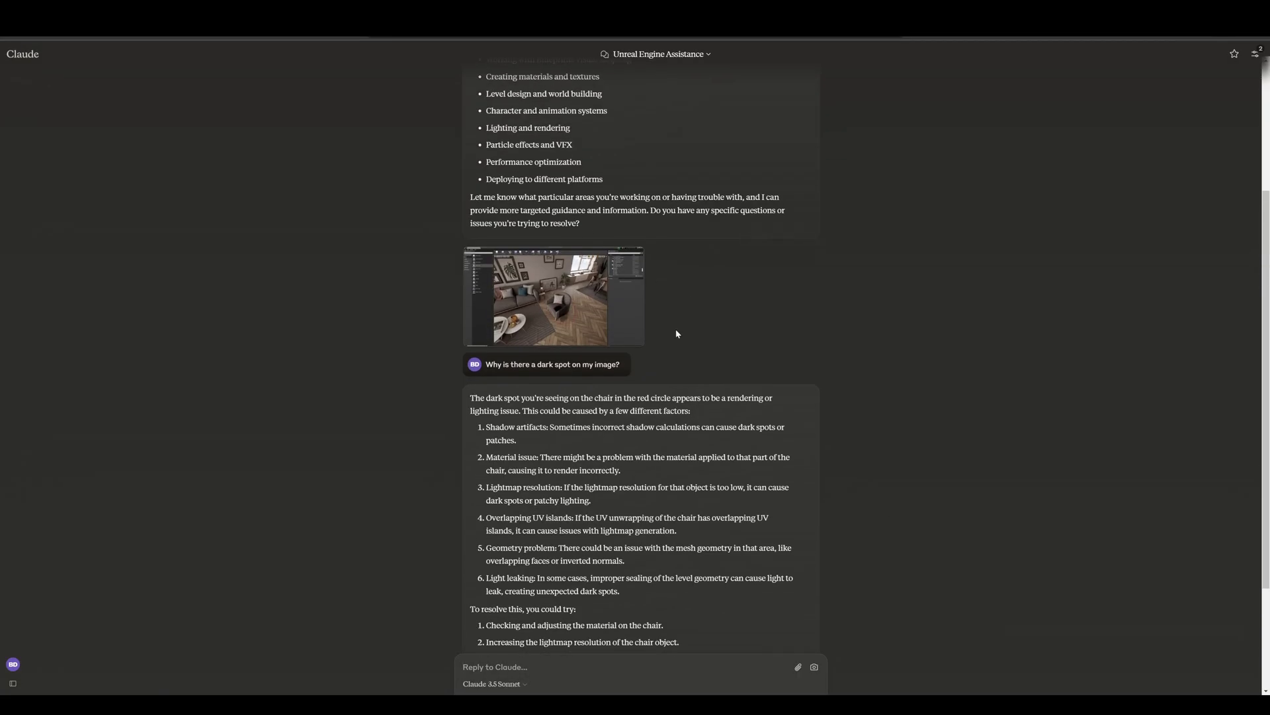
{"action": "scroll", "coordinate": [677, 334], "scroll_direction": "down", "scroll_amount": 3}
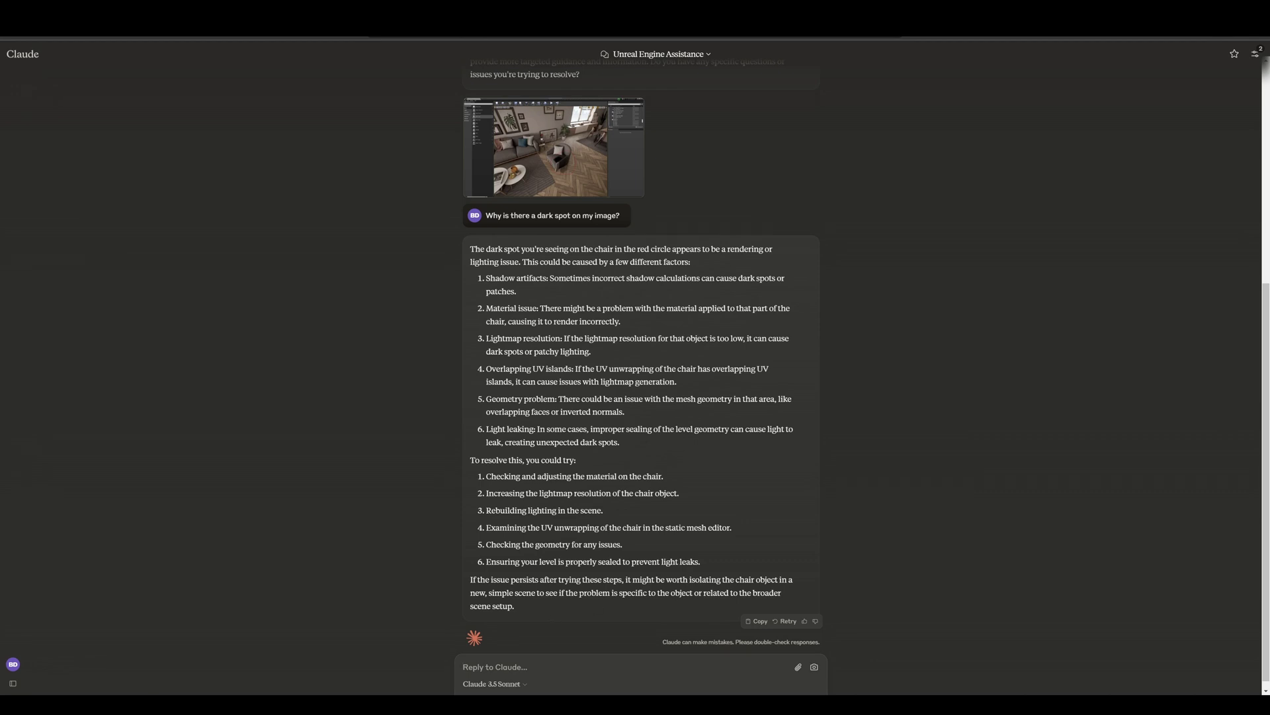
{"action": "type", "text": "This happened after I deleted a blanket that was draped over the chair. It looks like the shadow is still there?"}
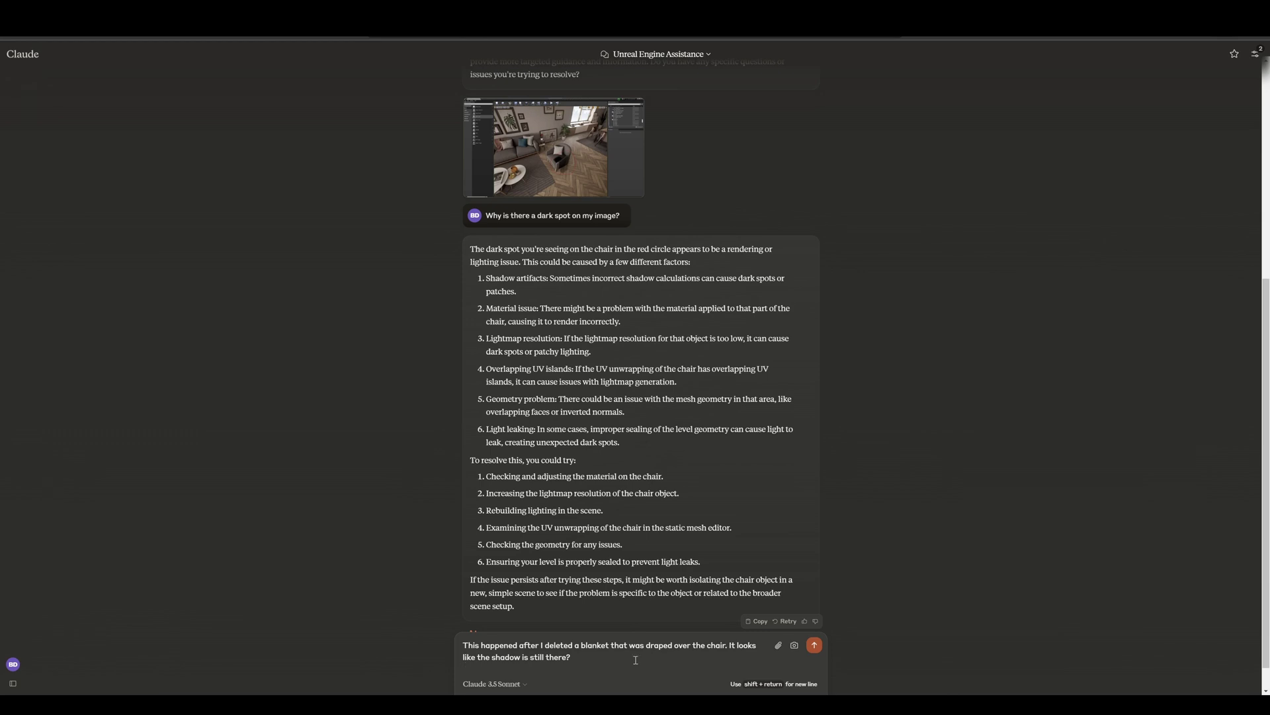
{"action": "key", "text": "Return"}
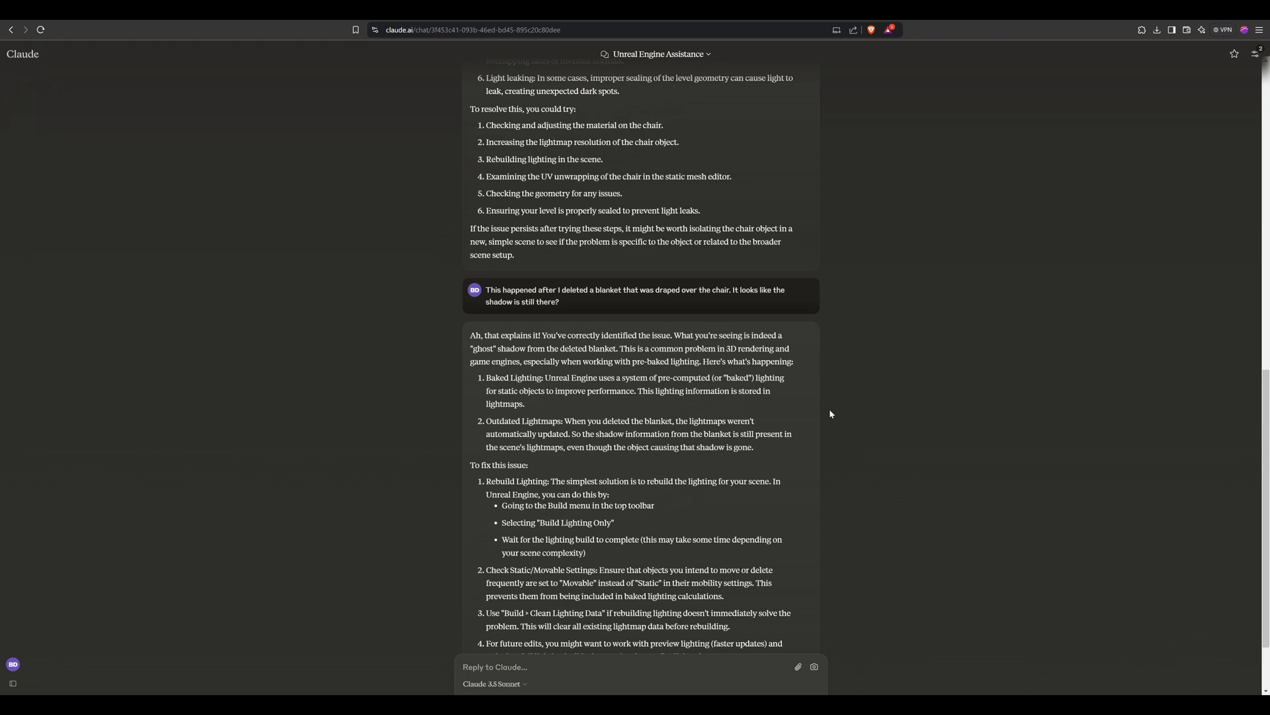
{"action": "scroll", "coordinate": [518, 400], "scroll_direction": "down", "scroll_amount": 2}
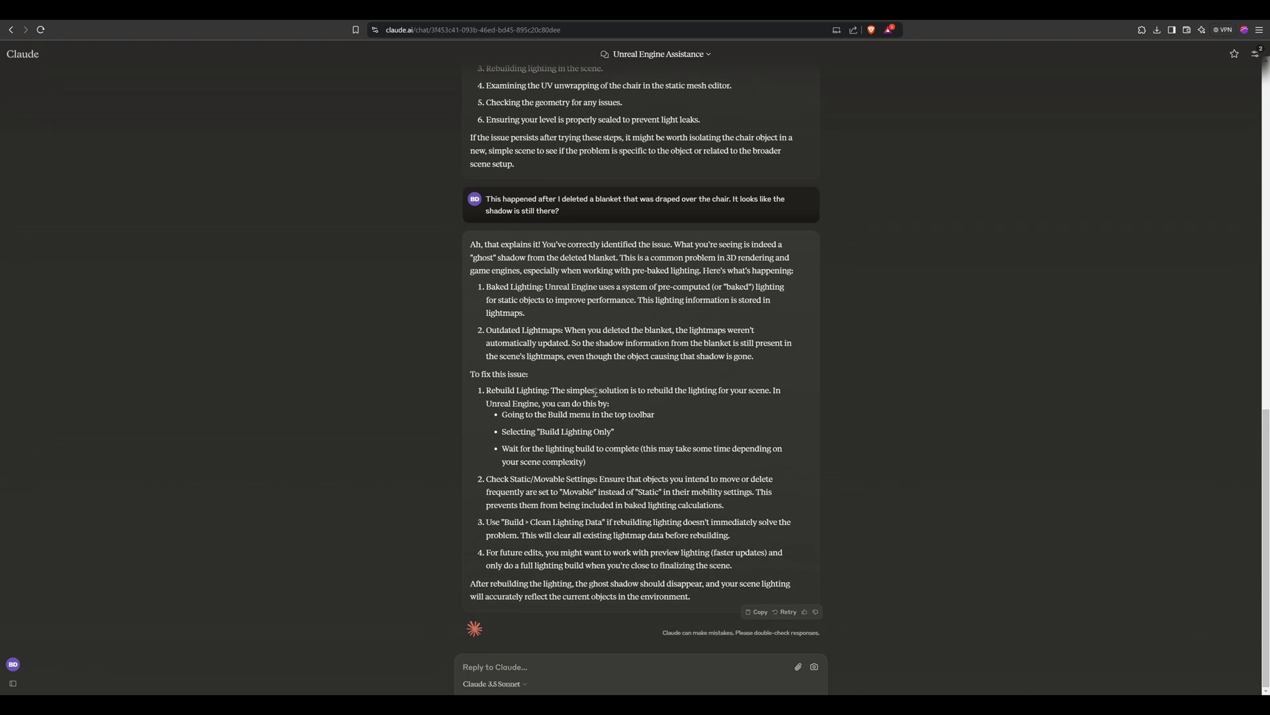
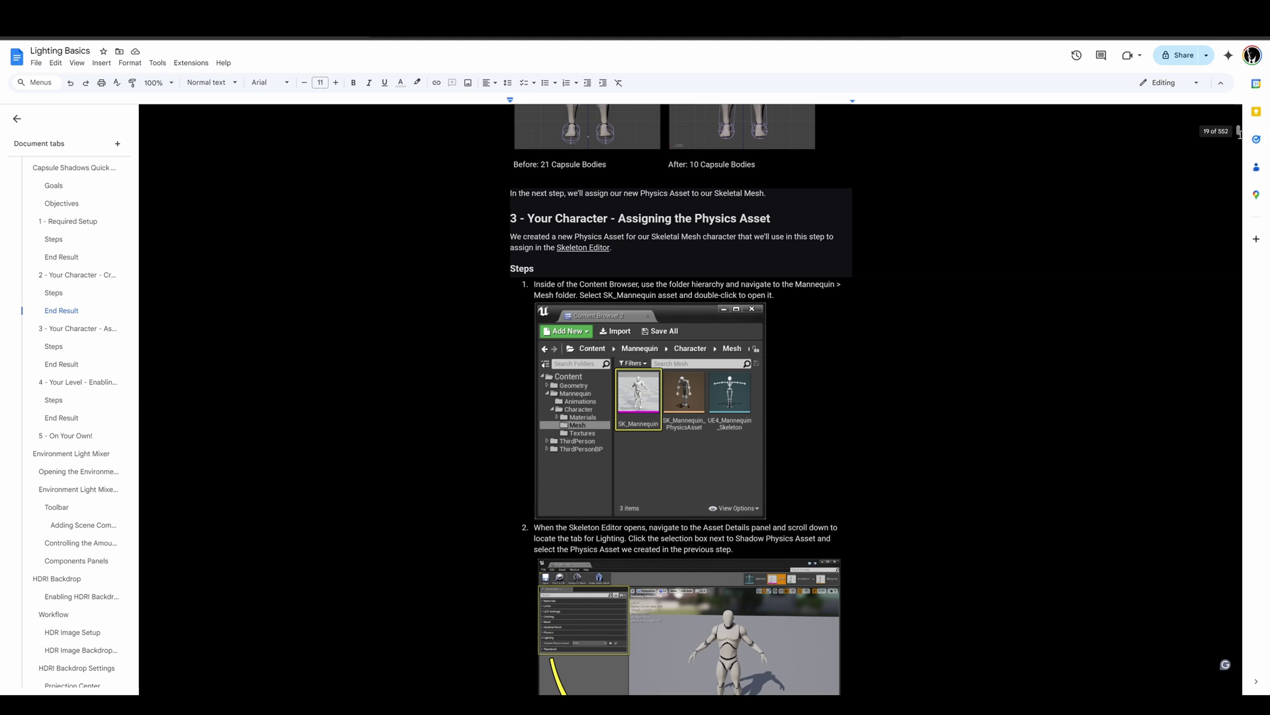
- Switch to Google Docs and skim through the Lighting Basics document
{"action": "left_click_drag", "start_coordinate": [1237, 130], "coordinate": [1240, 322]}
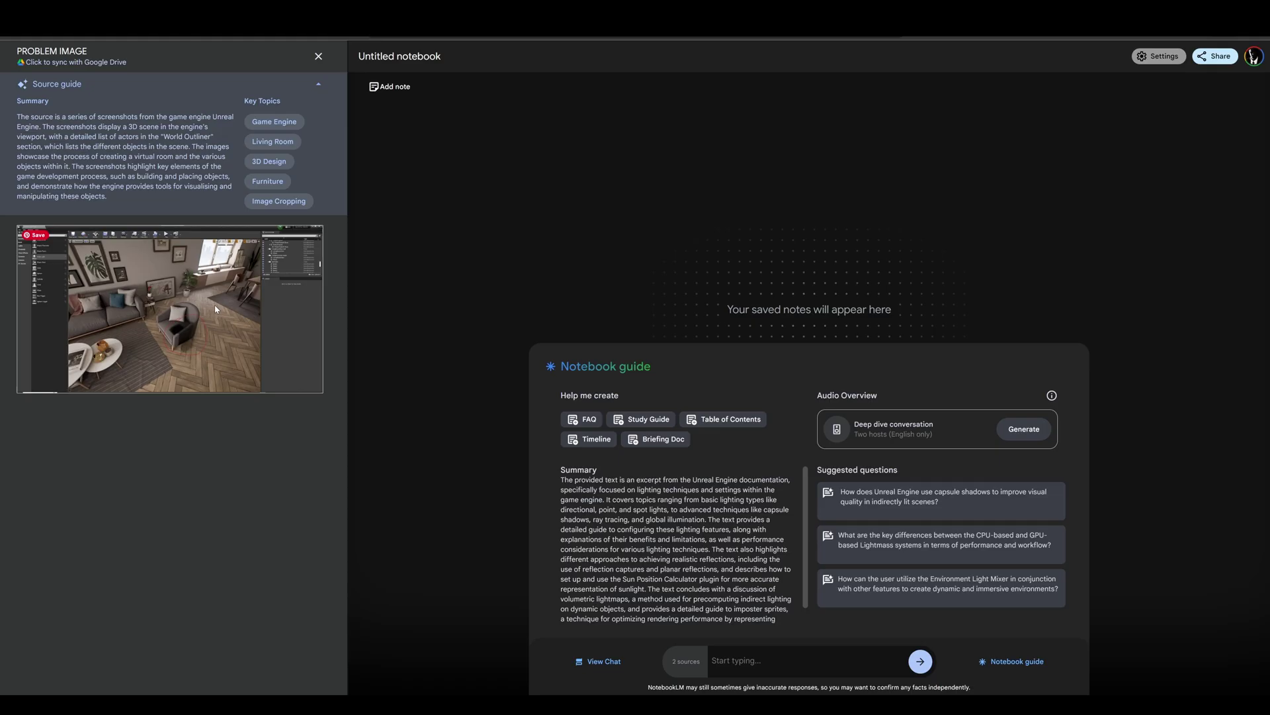
- Switch to NotebookLM, close the PROBLEM IMAGE source and send the message "I need help with Unreal."
{"action": "left_click", "coordinate": [318, 56]}
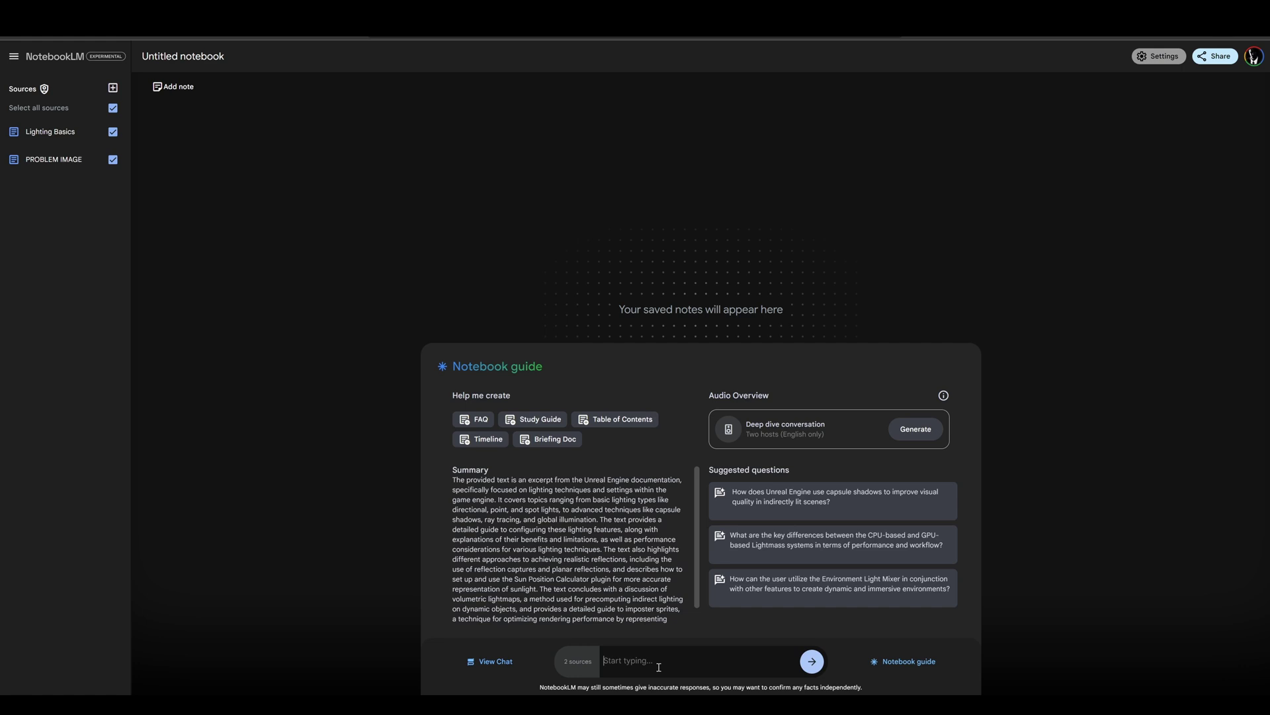
{"action": "type", "text": "I need help with Unreal"}
{"action": "key", "text": "BackSpace"}
{"action": "key", "text": "BackSpace"}
{"action": "key", "text": "BackSpace"}
{"action": "key", "text": "BackSpace"}
{"action": "type", "text": "Unreal."}
{"action": "key", "text": "Return"}
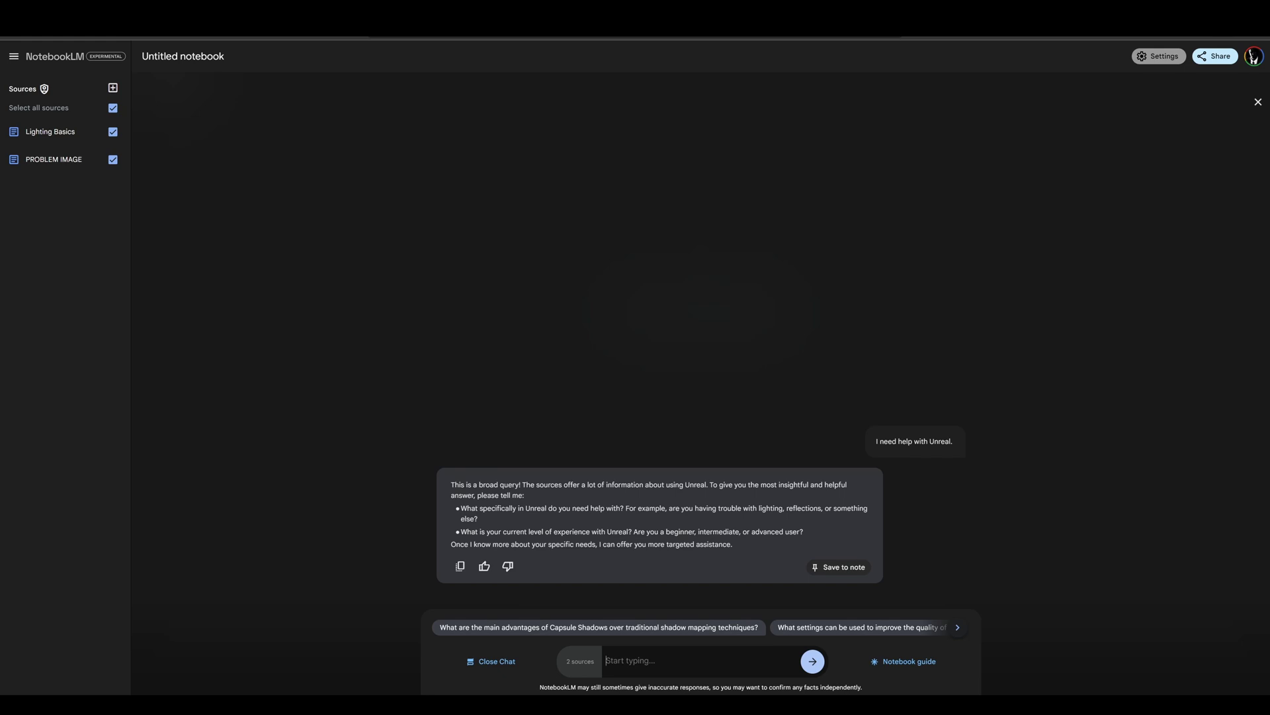
- Ask "Why is there a dark spot on my image? (see image in problem image doc)"
{"action": "type", "text": "Why is there a dark spot on my image?"}
{"action": "type", "text": "("}
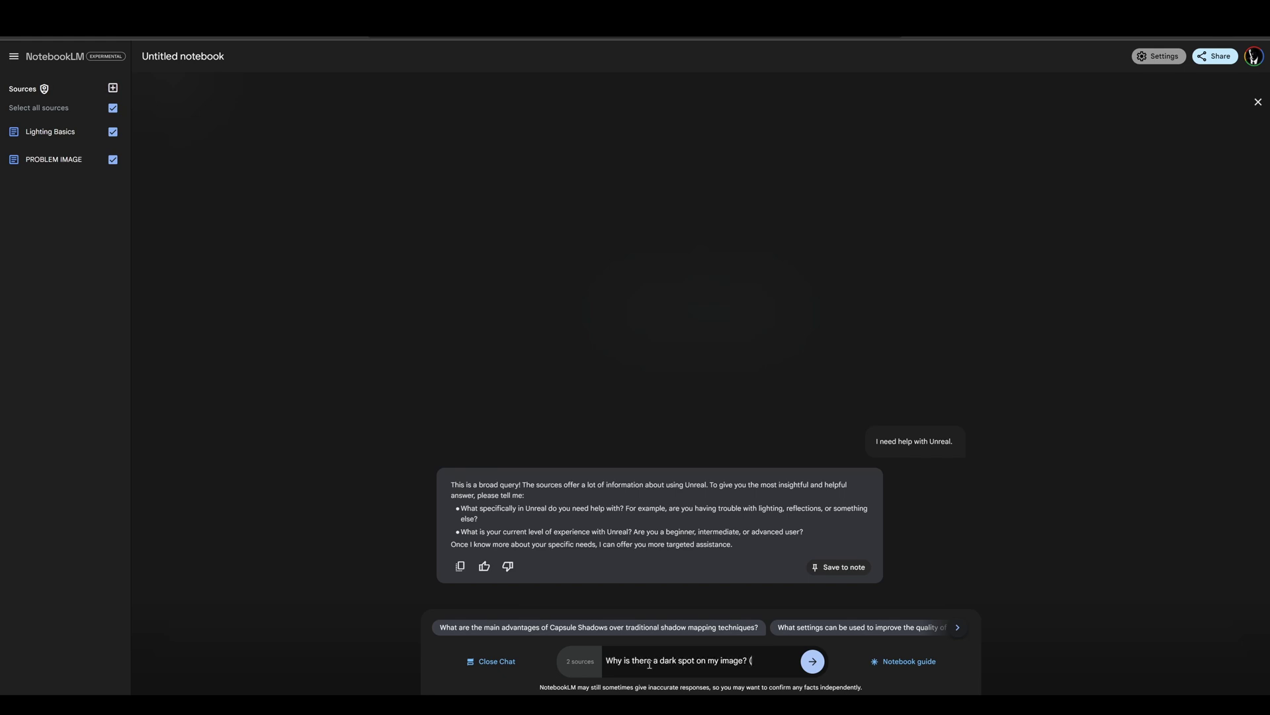
{"action": "type", "text": "see image in problem doc"}
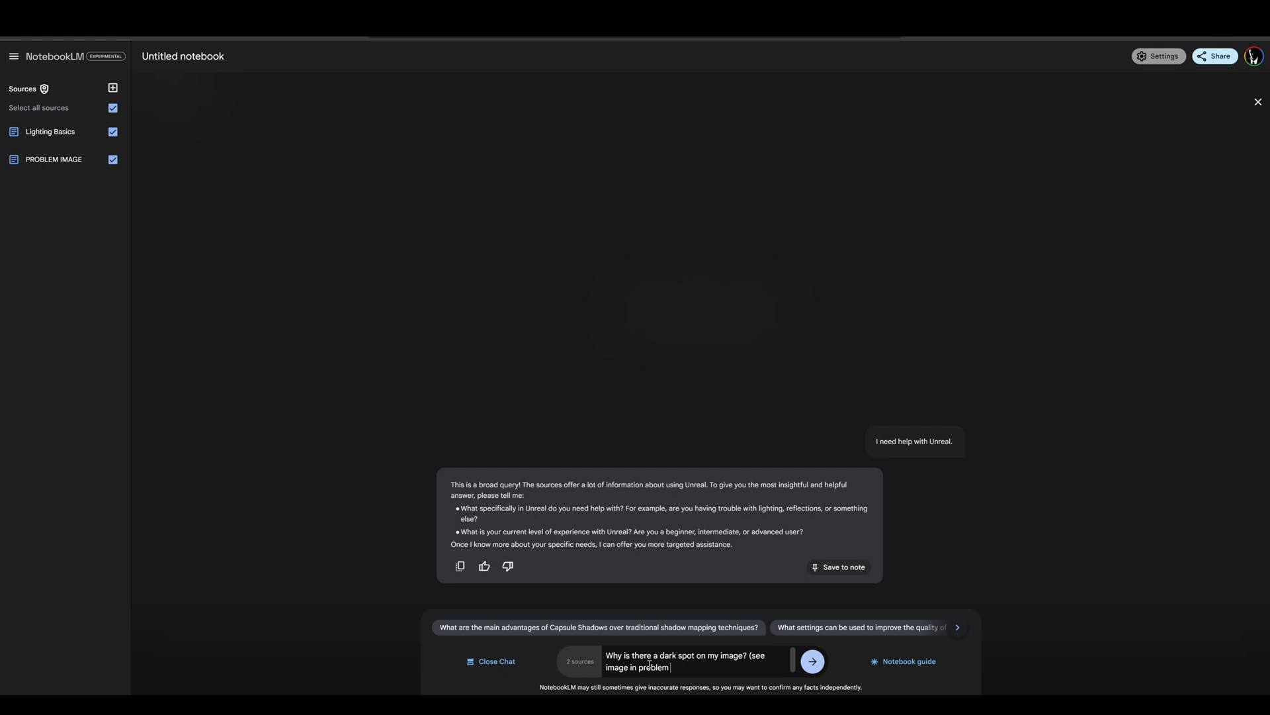
{"action": "key", "text": "BackSpace"}
{"action": "key", "text": "BackSpace"}
{"action": "type", "text": "image doc"}
{"action": "key", "text": "Return"}
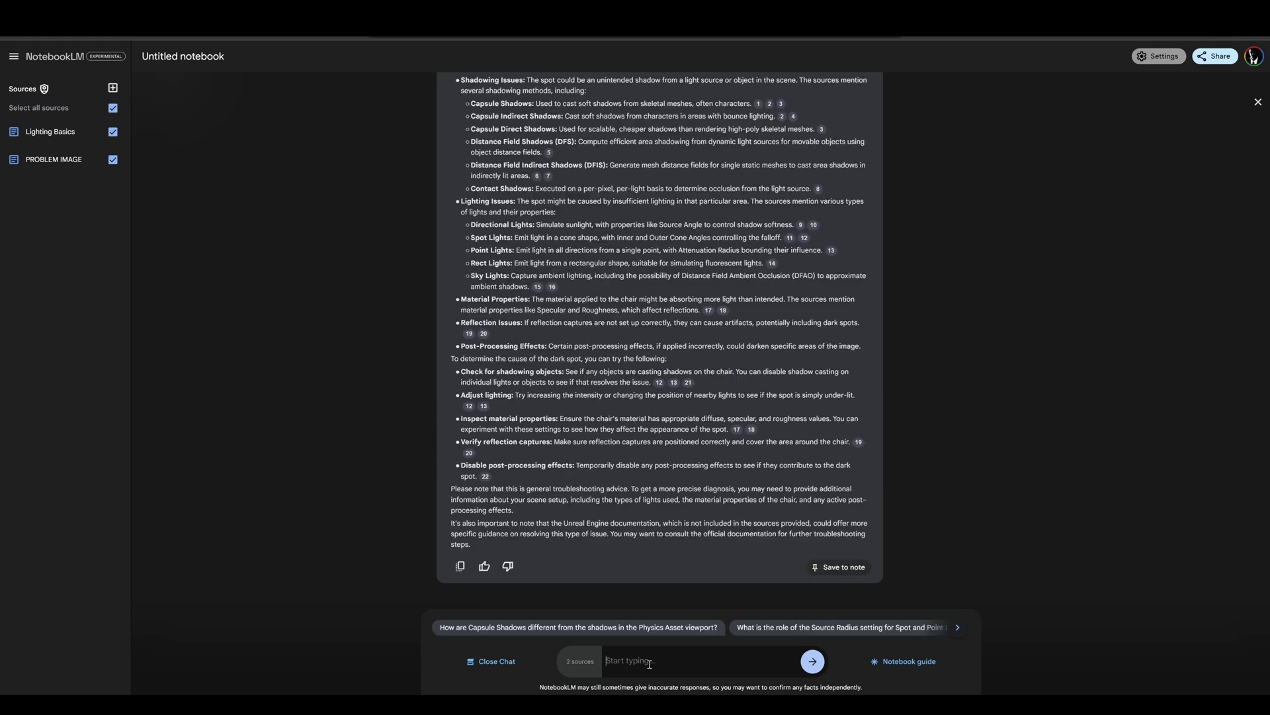
- Send the follow-up "This happened after I deleted a blanket that was draped over the chair. It looks like the shadow is still there?"
{"action": "scroll", "coordinate": [564, 459], "scroll_direction": "up", "scroll_amount": 4}
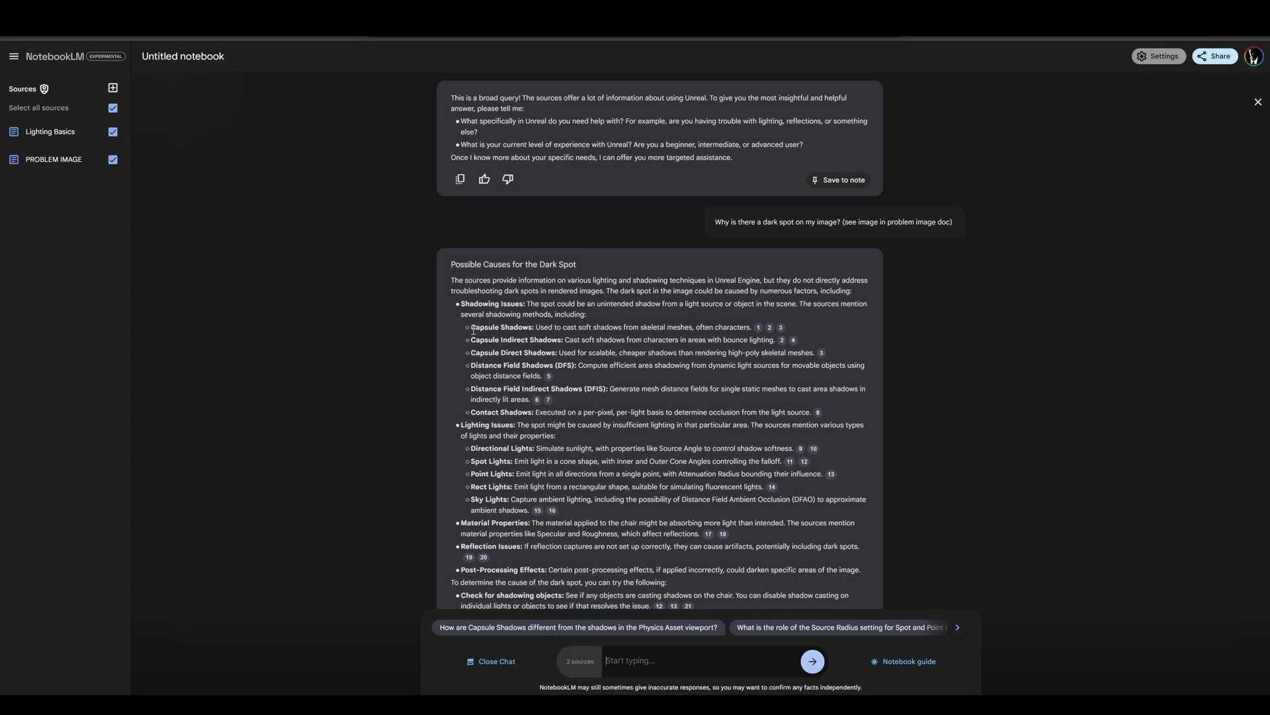
{"action": "scroll", "coordinate": [497, 401], "scroll_direction": "down", "scroll_amount": 3}
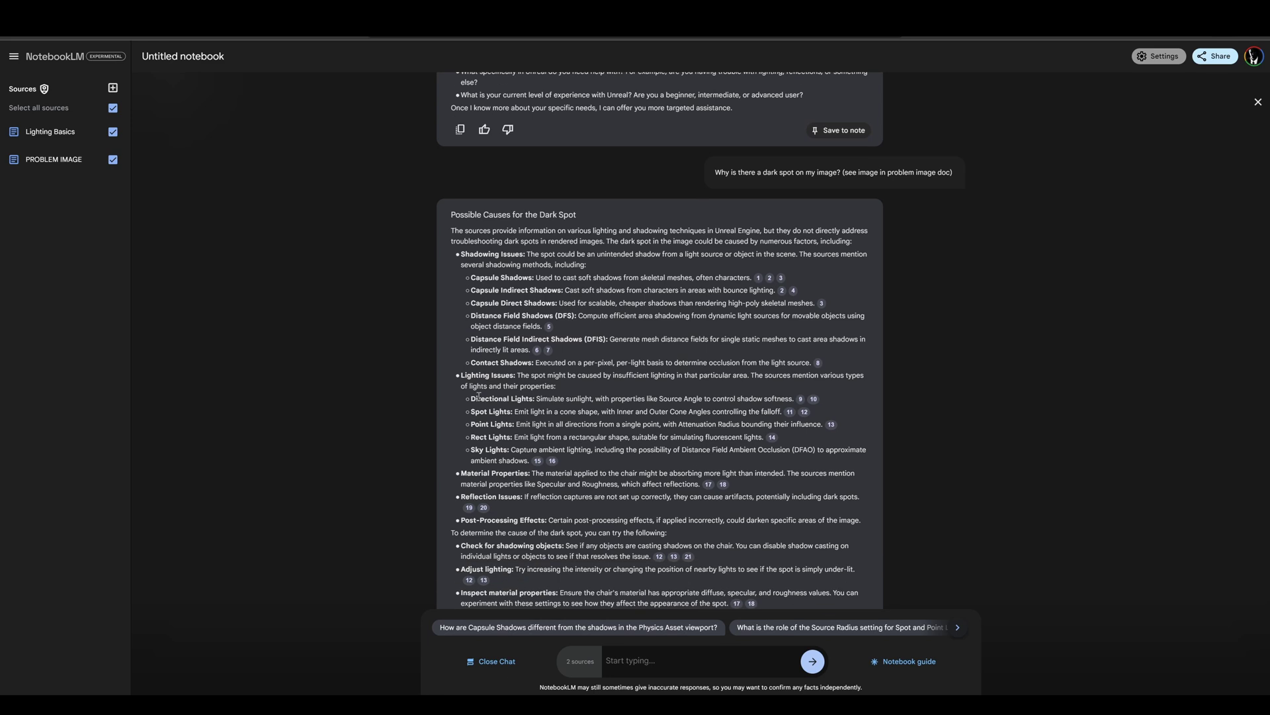
{"action": "scroll", "coordinate": [515, 407], "scroll_direction": "down", "scroll_amount": 1}
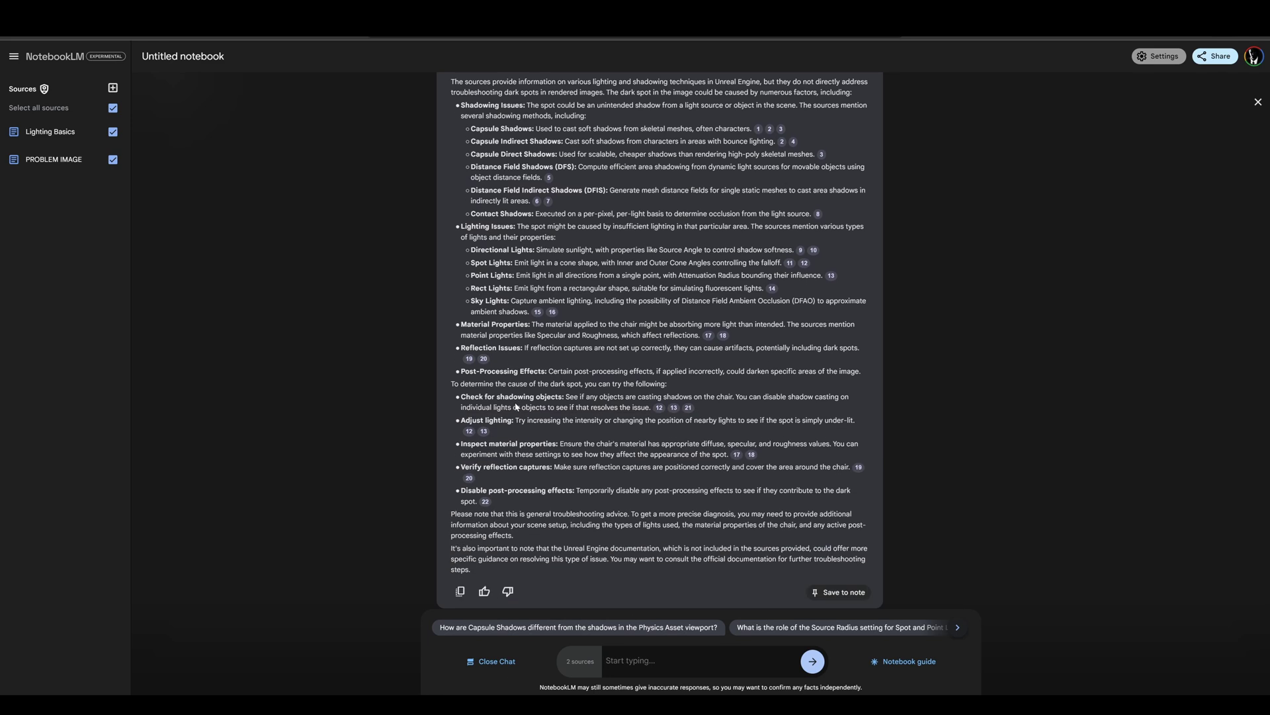
{"action": "scroll", "coordinate": [515, 407], "scroll_direction": "down", "scroll_amount": 1}
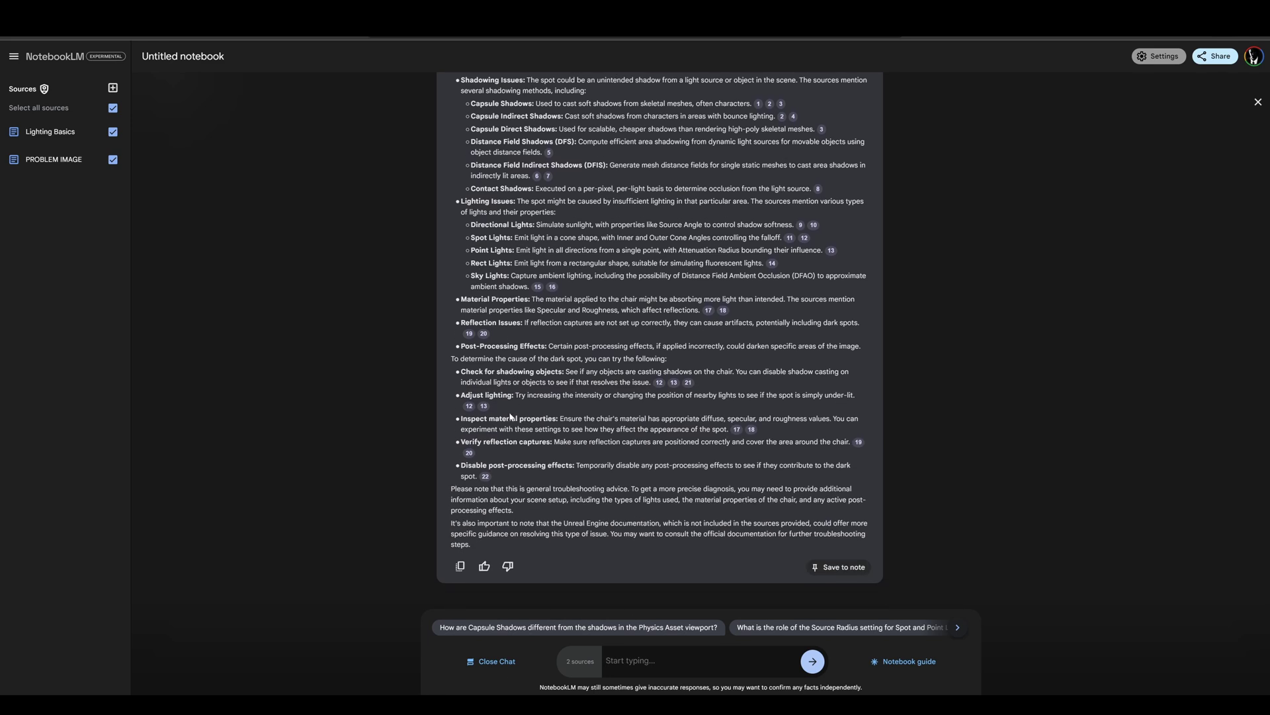
{"action": "scroll", "coordinate": [524, 439], "scroll_direction": "up", "scroll_amount": 4}
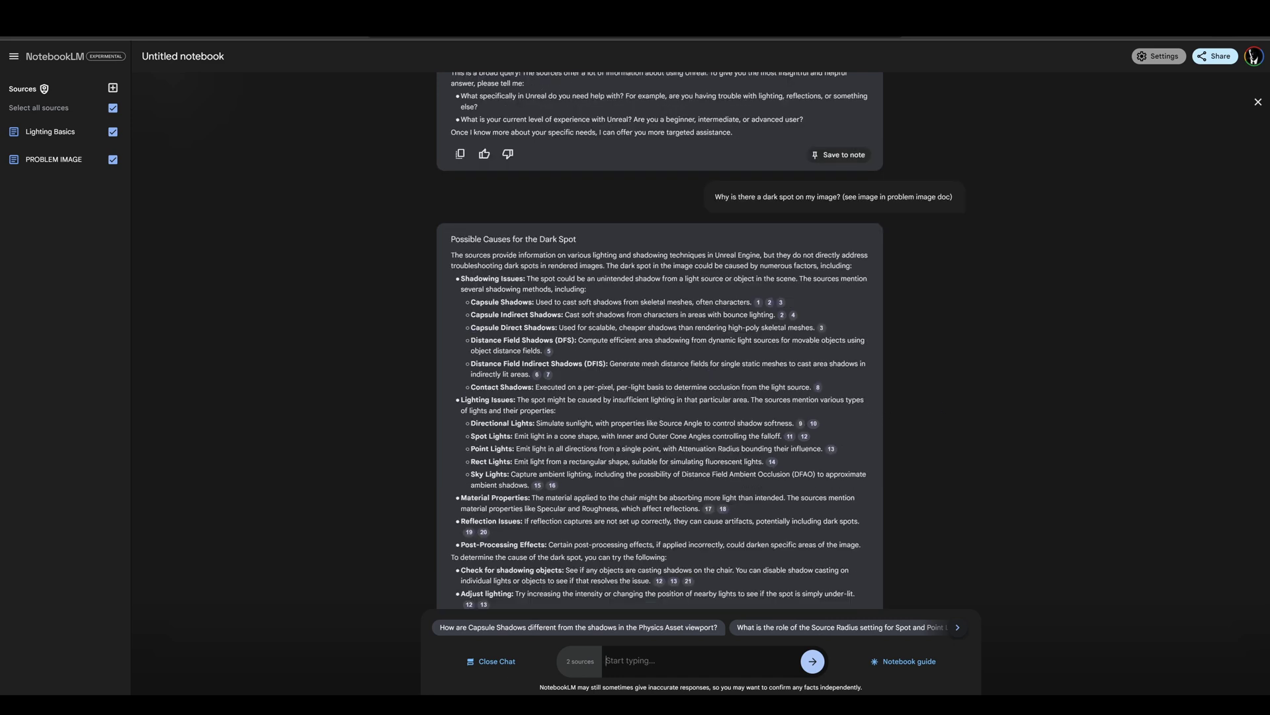
{"action": "left_click", "coordinate": [660, 664]}
{"action": "type", "text": "This happened after I deleted a blanket that was draped over the chair. It looks like the shadow is still there?"}
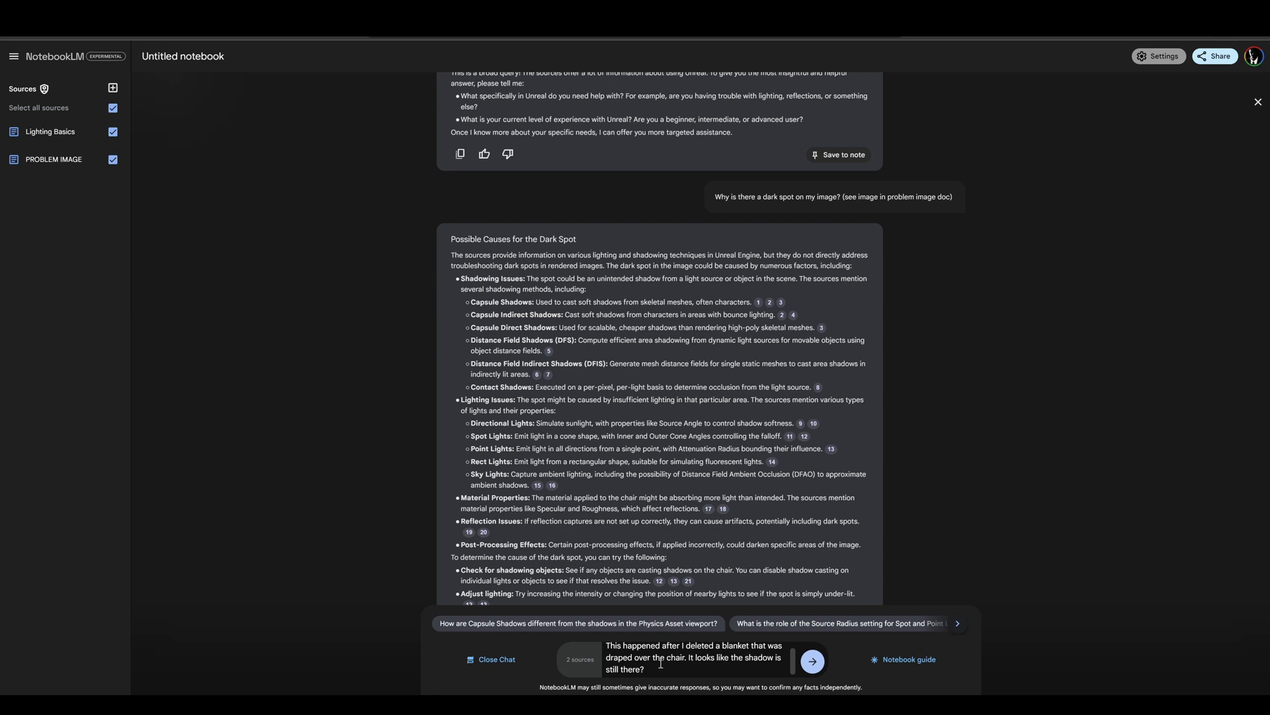
{"action": "key", "text": "Return"}
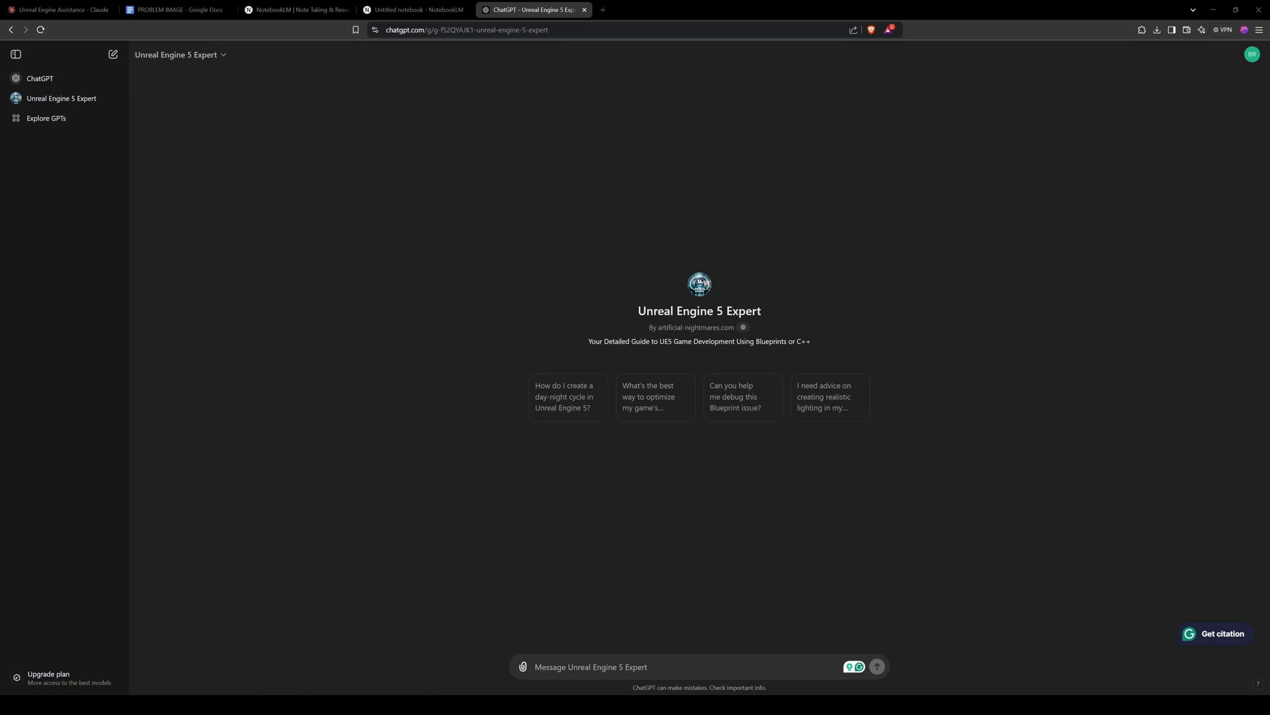
- Switch to ChatGPT's Unreal Engine 5 Expert and ask "Why is there a dark spot on my image?" with the copied scene image attached
{"action": "type", "text": "Why is there a dark spot on my image?"}
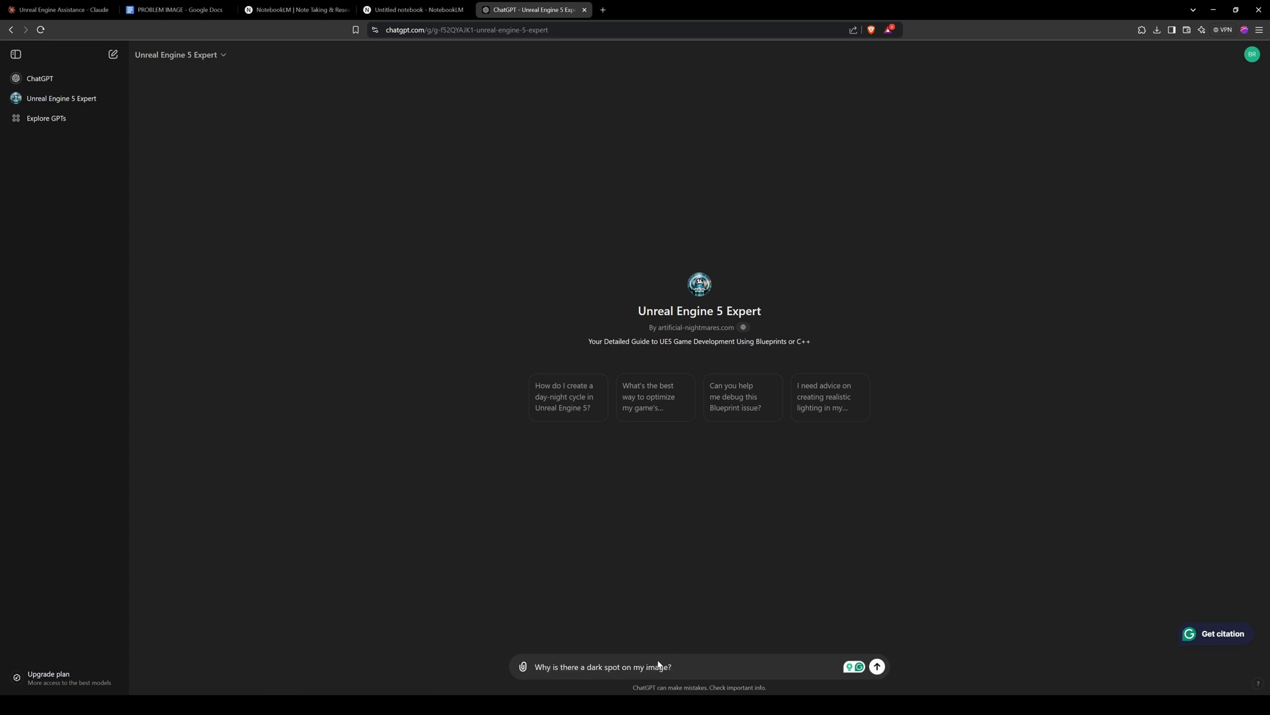
{"action": "key", "text": "ctrl+v"}
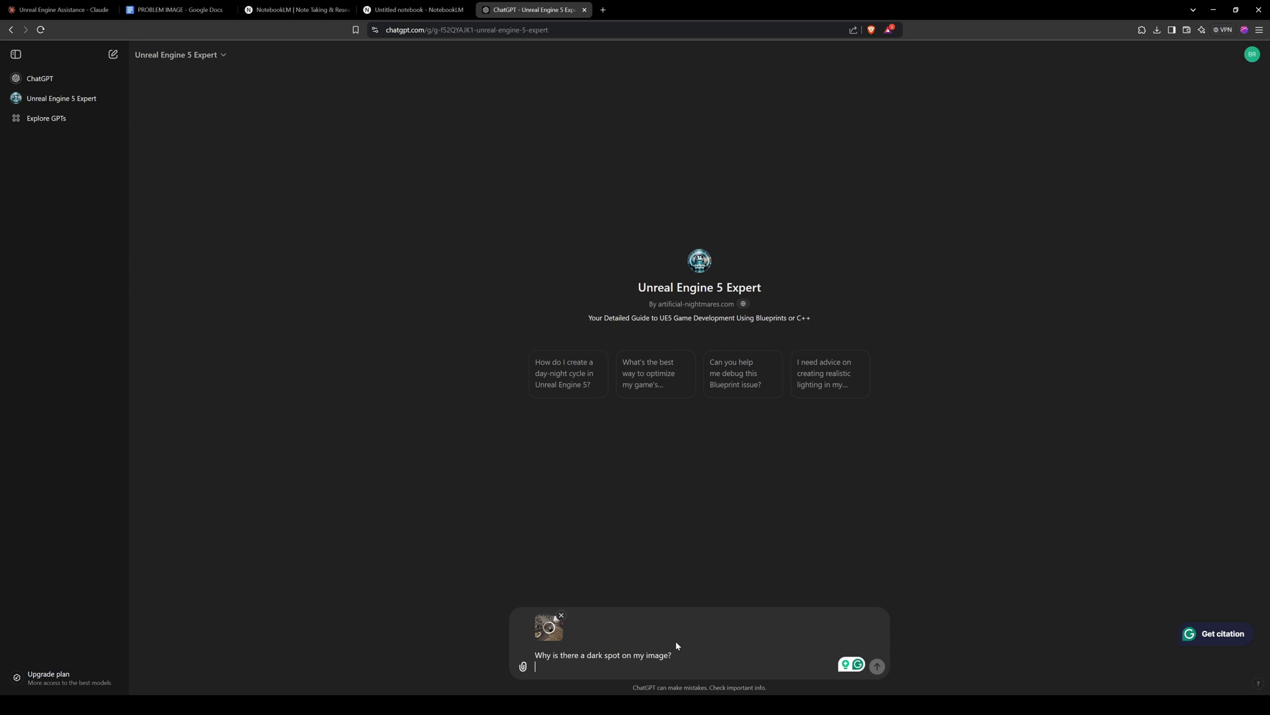
{"action": "key", "text": "Return"}
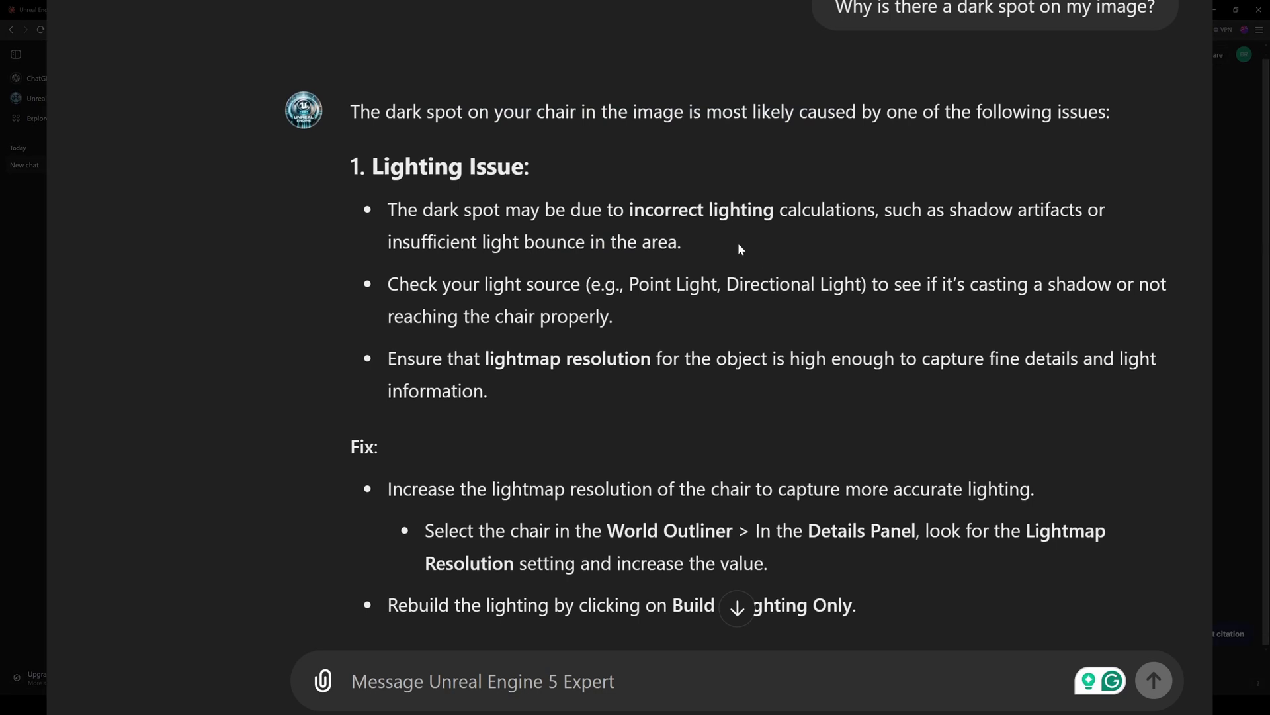
- Examine the expert's suggested causes and fixes for the dark spot under Lighting Issue and Lightmap UV Issue
{"action": "scroll", "coordinate": [740, 249], "scroll_direction": "down", "scroll_amount": 1}
{"action": "left_click_drag", "start_coordinate": [524, 46], "coordinate": [595, 48]}
{"action": "left_click", "coordinate": [645, 106]}
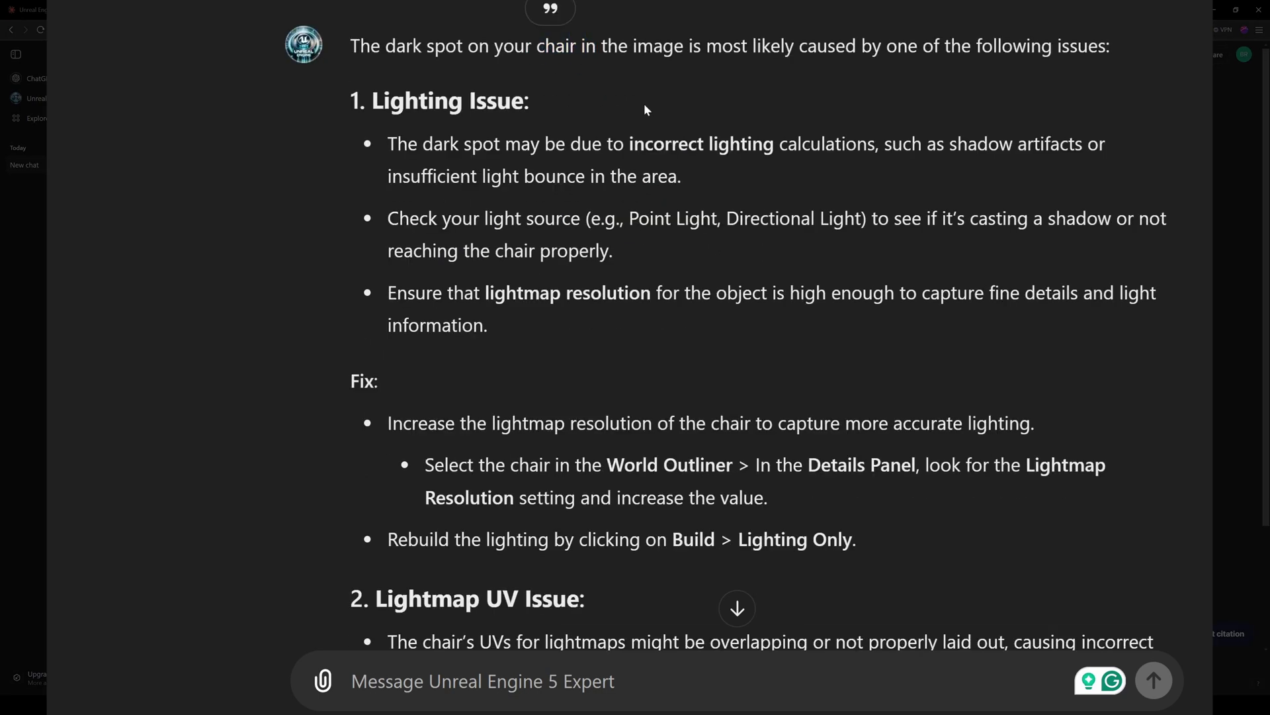
{"action": "scroll", "coordinate": [517, 125], "scroll_direction": "down", "scroll_amount": 1}
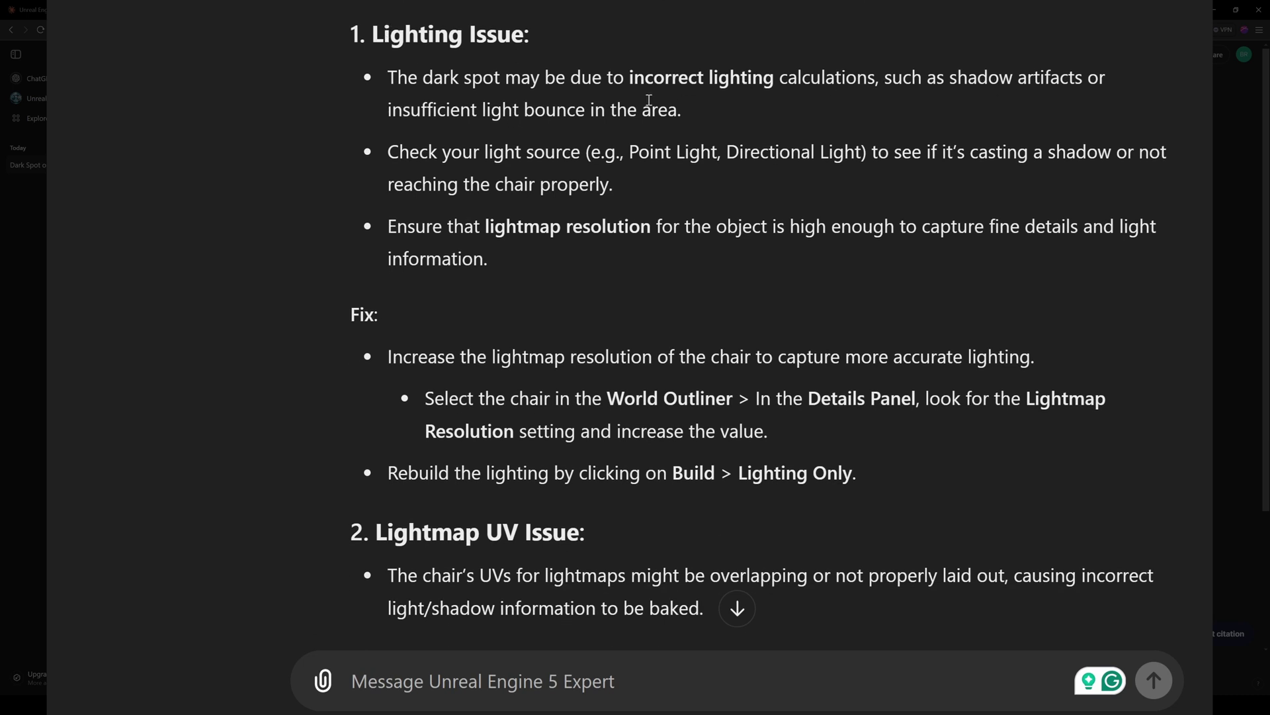
{"action": "left_click_drag", "start_coordinate": [390, 110], "coordinate": [561, 119]}
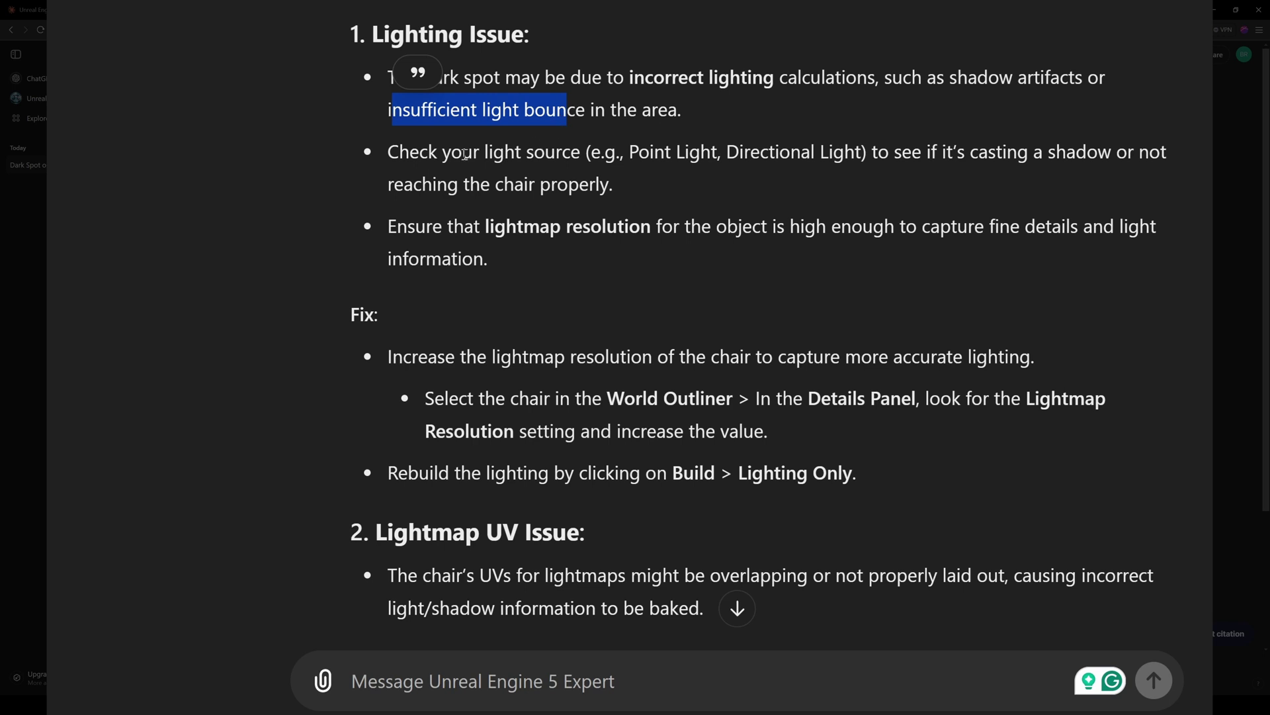
{"action": "left_click_drag", "start_coordinate": [461, 152], "coordinate": [591, 154]}
{"action": "scroll", "coordinate": [555, 230], "scroll_direction": "down", "scroll_amount": 2}
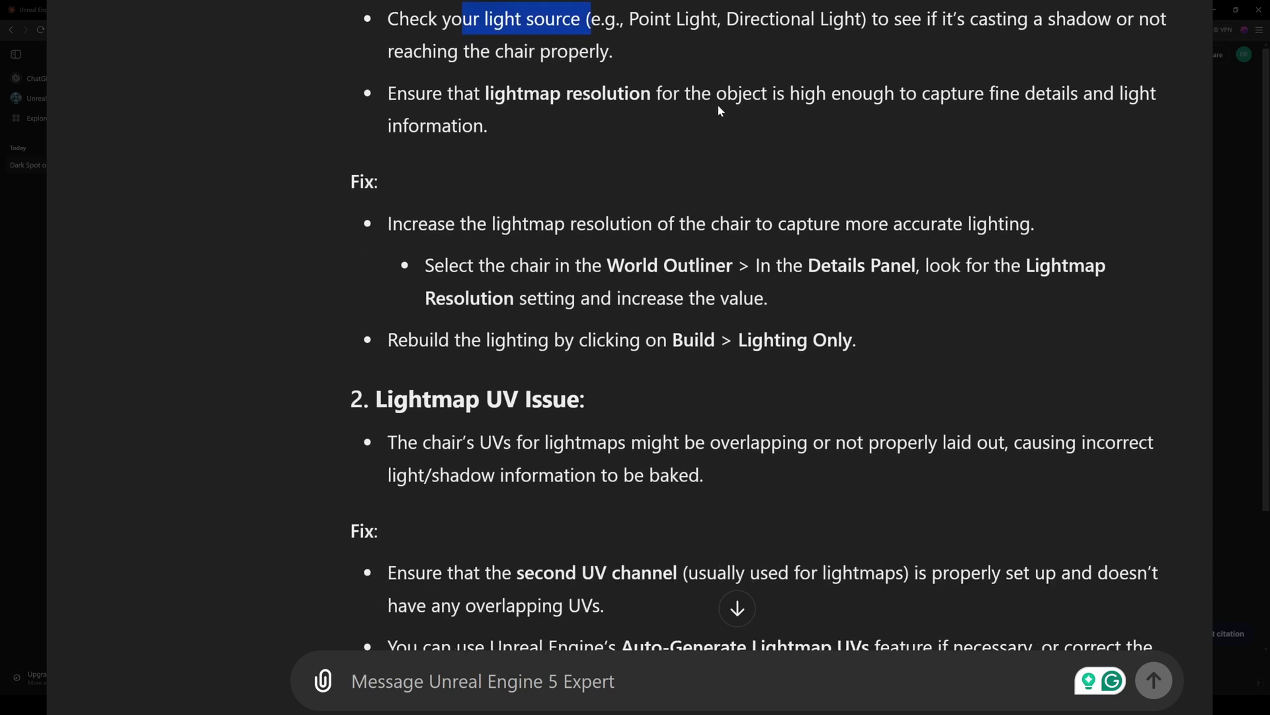
{"action": "left_click", "coordinate": [868, 123]}
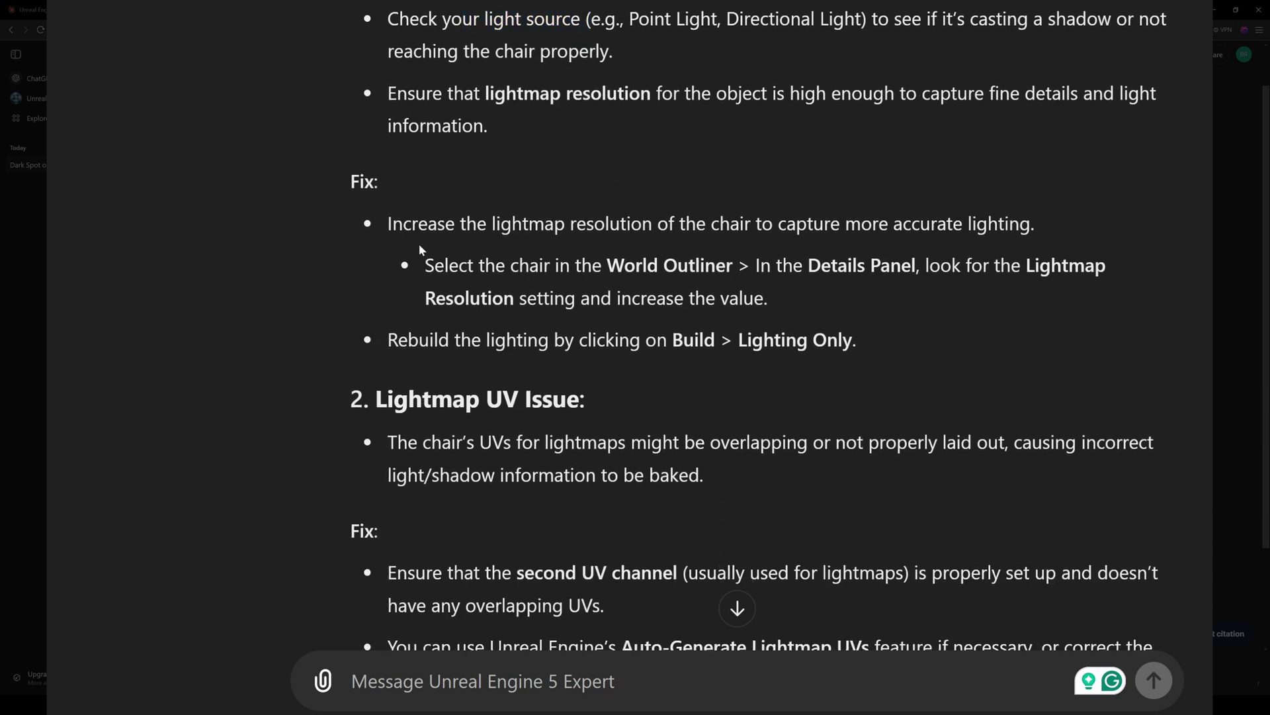
{"action": "scroll", "coordinate": [420, 246], "scroll_direction": "down", "scroll_amount": 1}
{"action": "scroll", "coordinate": [591, 258], "scroll_direction": "up", "scroll_amount": 2}
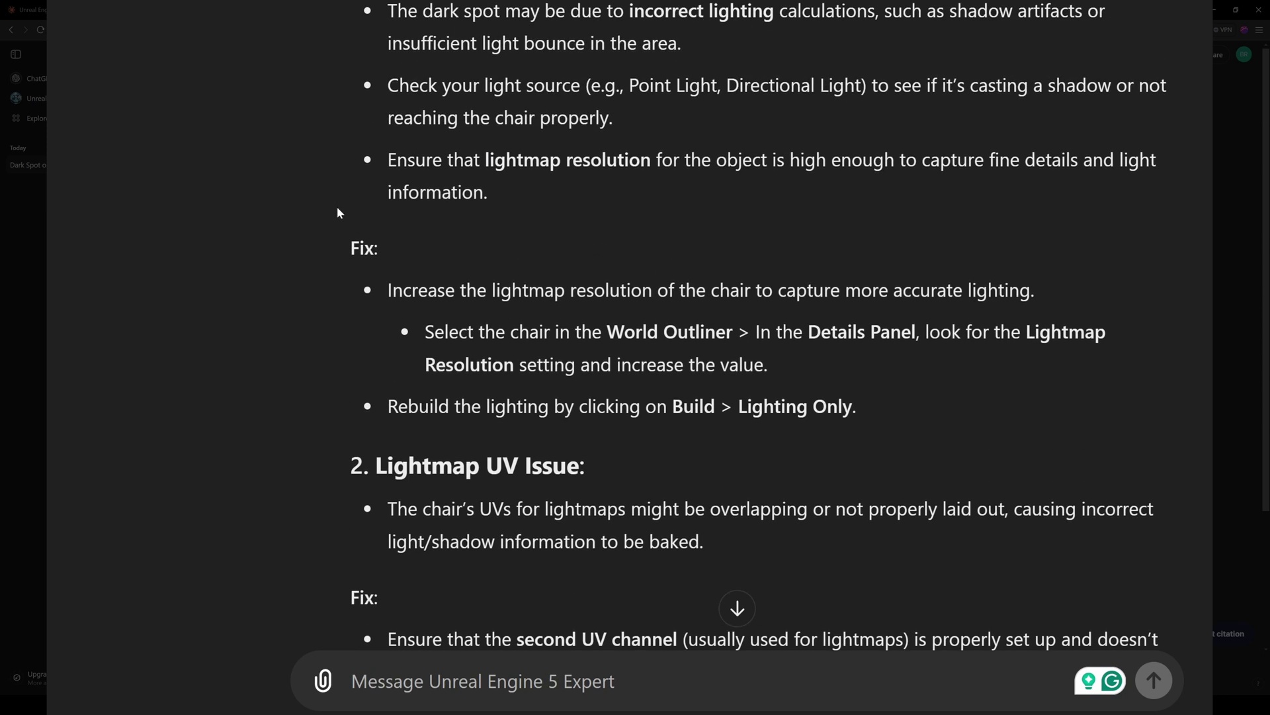
{"action": "scroll", "coordinate": [337, 207], "scroll_direction": "down", "scroll_amount": 1}
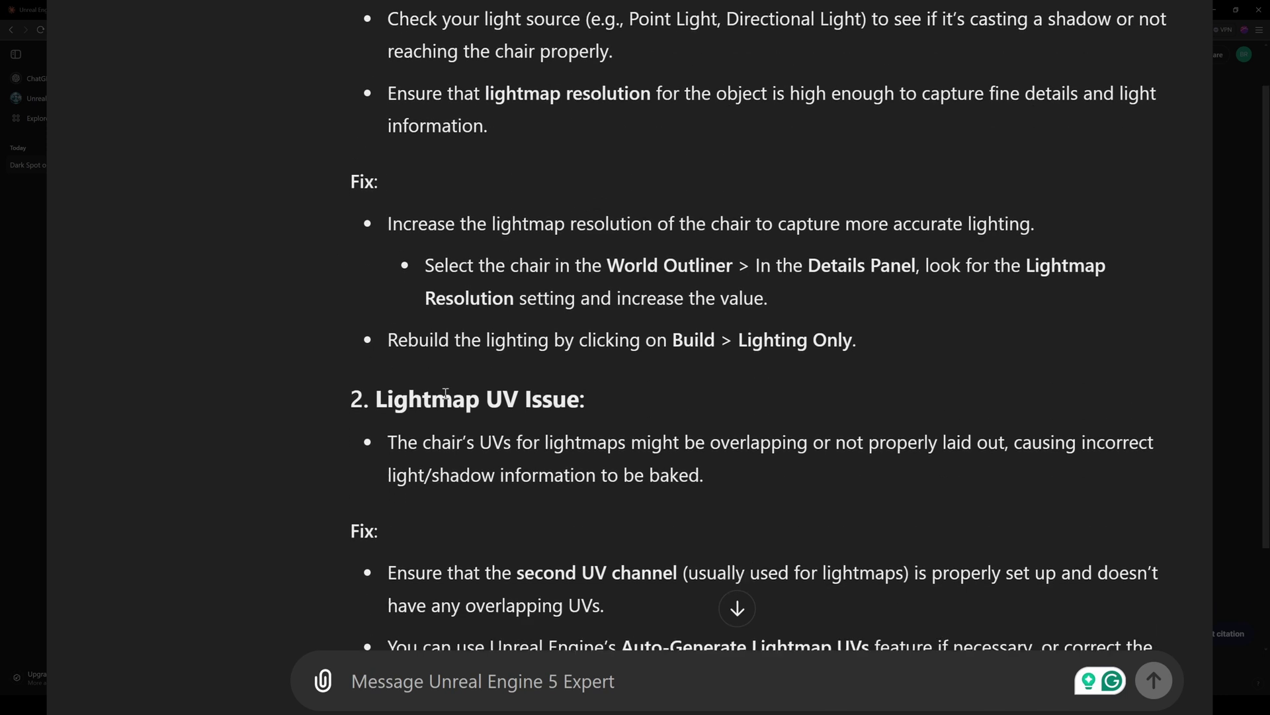
- Review the expert's Lightmap UV Issue and Material Issue sections and its suggestion to rebuild the lighting
{"action": "left_click_drag", "start_coordinate": [452, 399], "coordinate": [579, 399]}
{"action": "scroll", "coordinate": [586, 379], "scroll_direction": "down", "scroll_amount": 2}
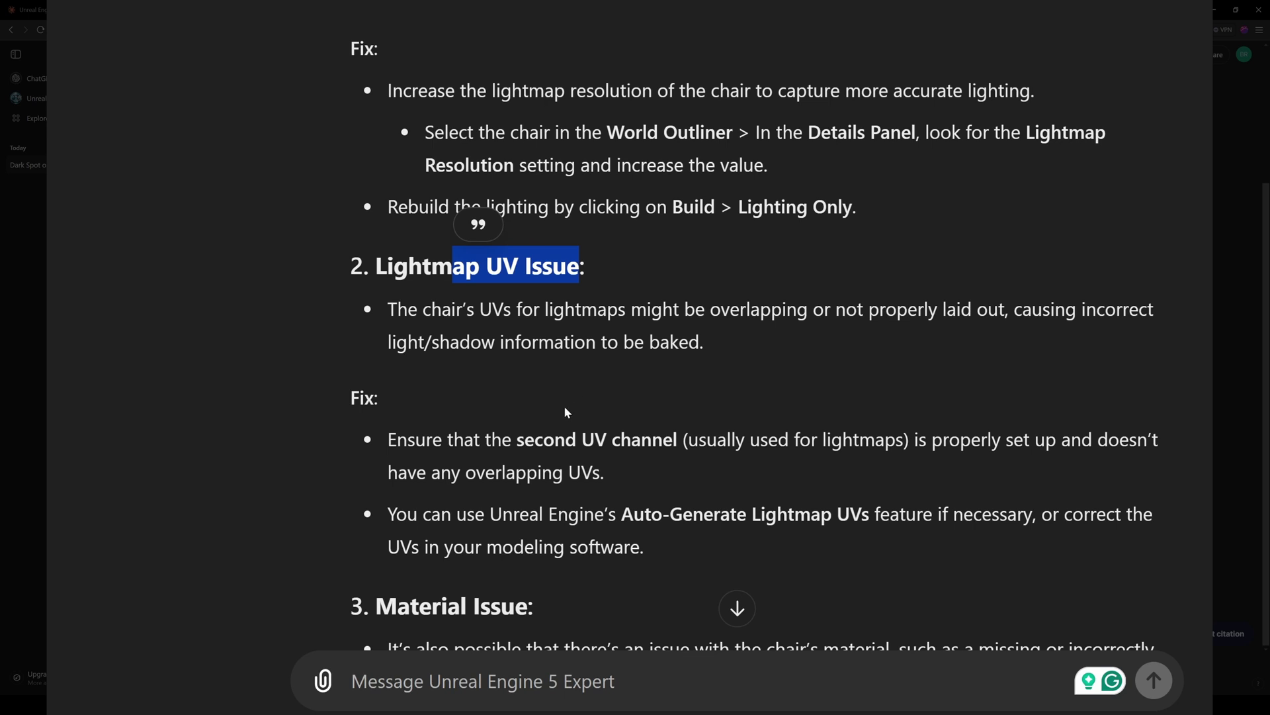
{"action": "scroll", "coordinate": [565, 408], "scroll_direction": "down", "scroll_amount": 1}
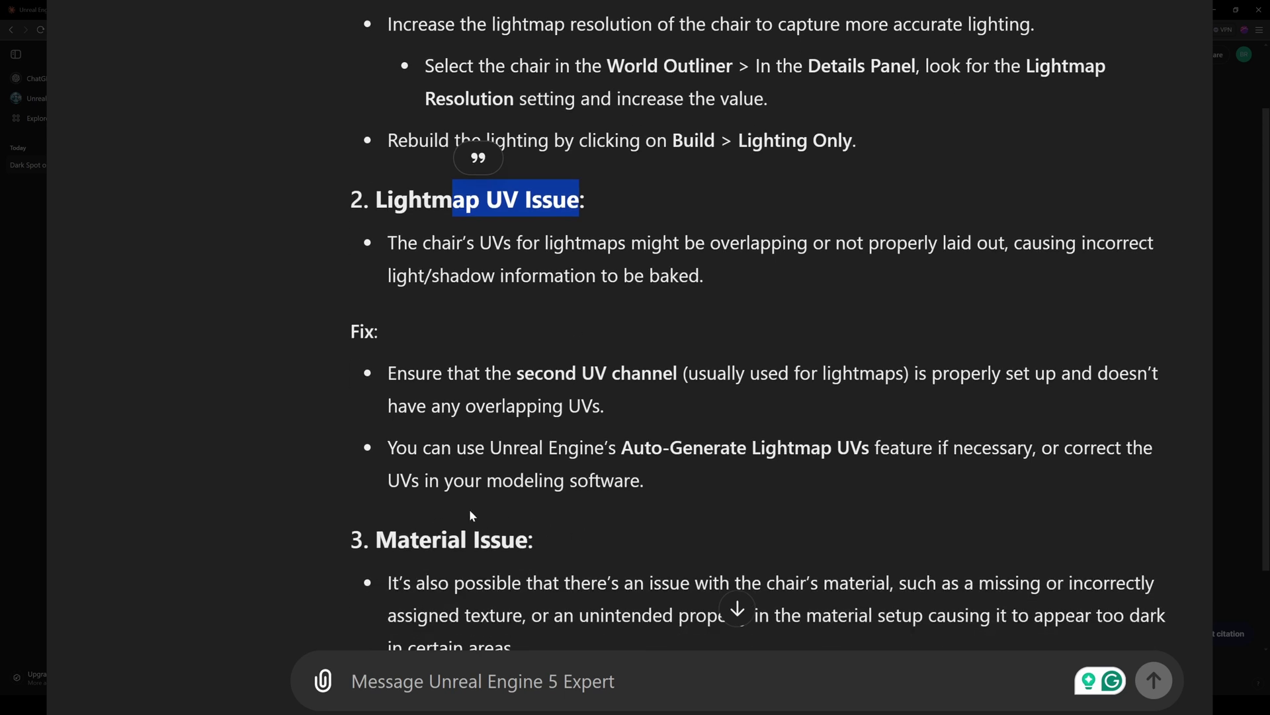
{"action": "left_click", "coordinate": [473, 510]}
{"action": "scroll", "coordinate": [532, 348], "scroll_direction": "up", "scroll_amount": 1}
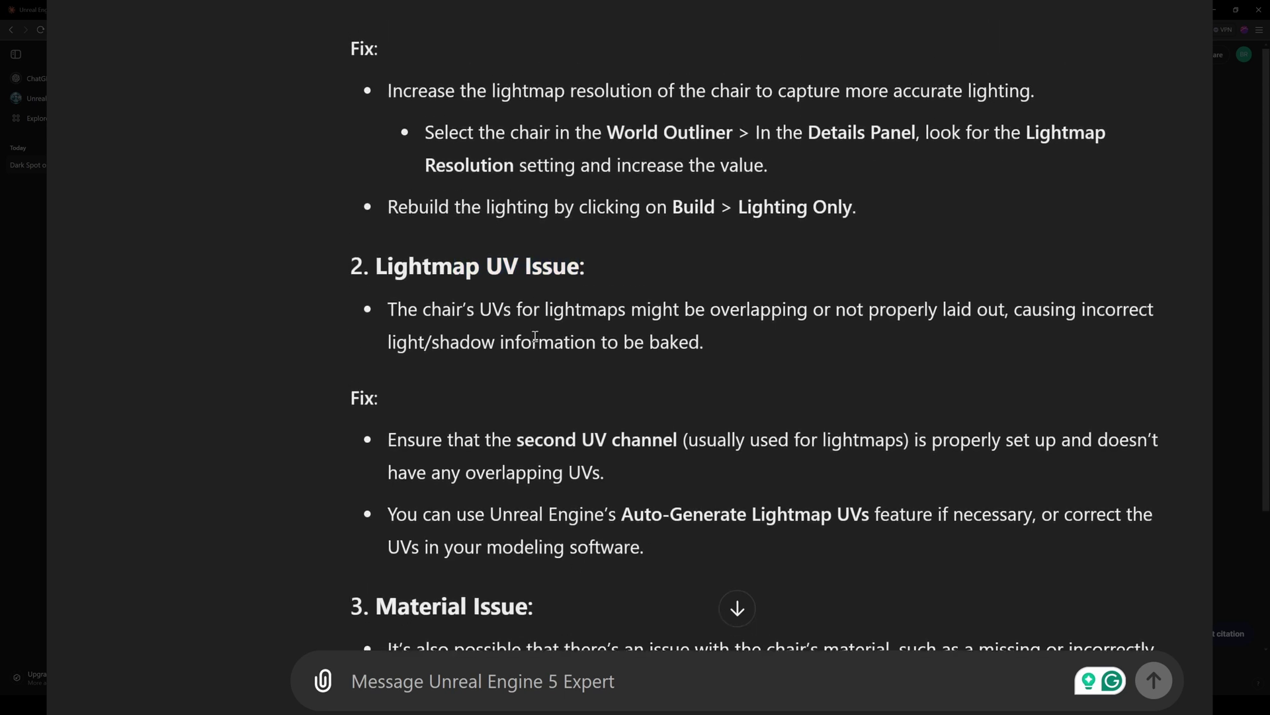
{"action": "left_click_drag", "start_coordinate": [389, 206], "coordinate": [861, 210]}
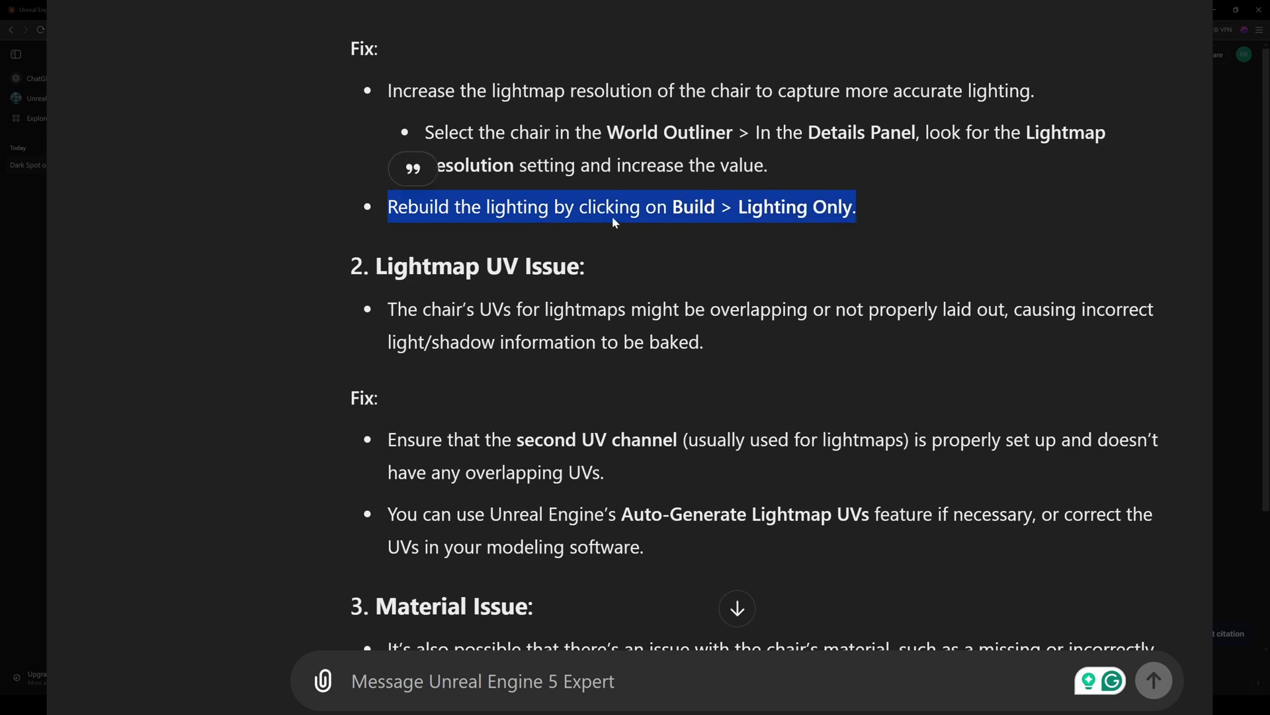
{"action": "left_click", "coordinate": [721, 248]}
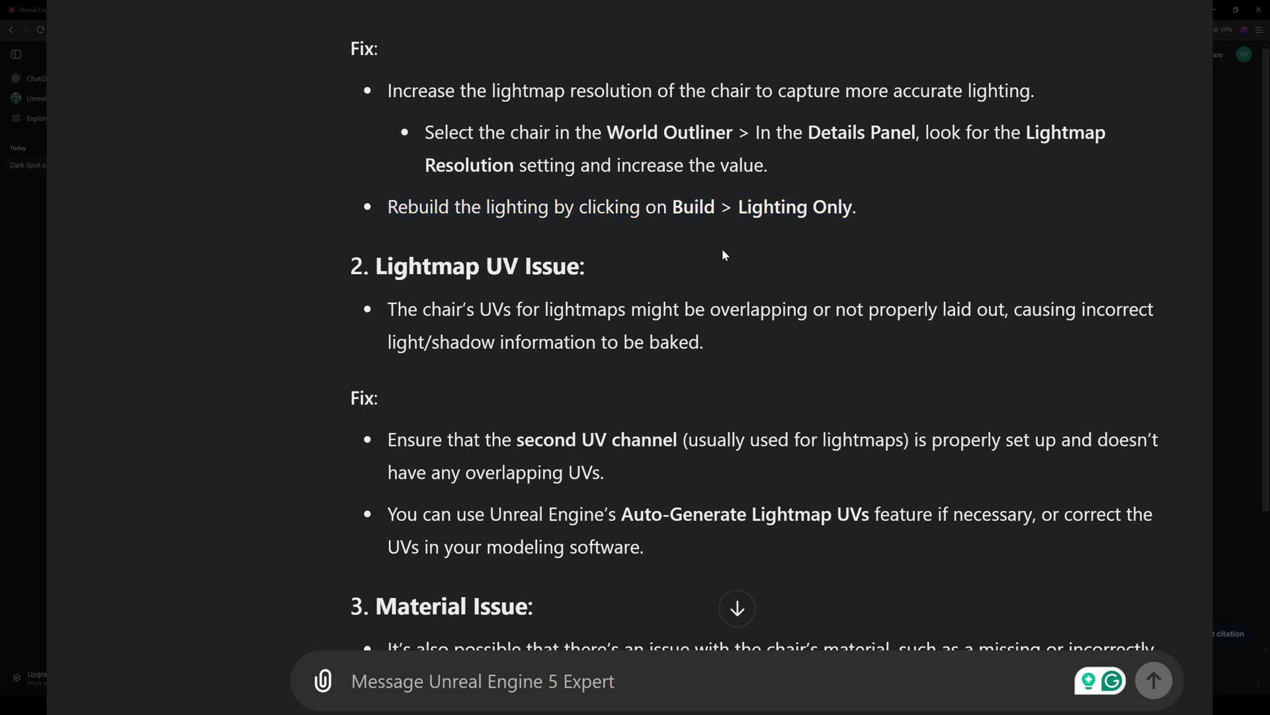
{"action": "scroll", "coordinate": [817, 239], "scroll_direction": "up", "scroll_amount": 3}
{"action": "scroll", "coordinate": [819, 245], "scroll_direction": "up", "scroll_amount": 1}
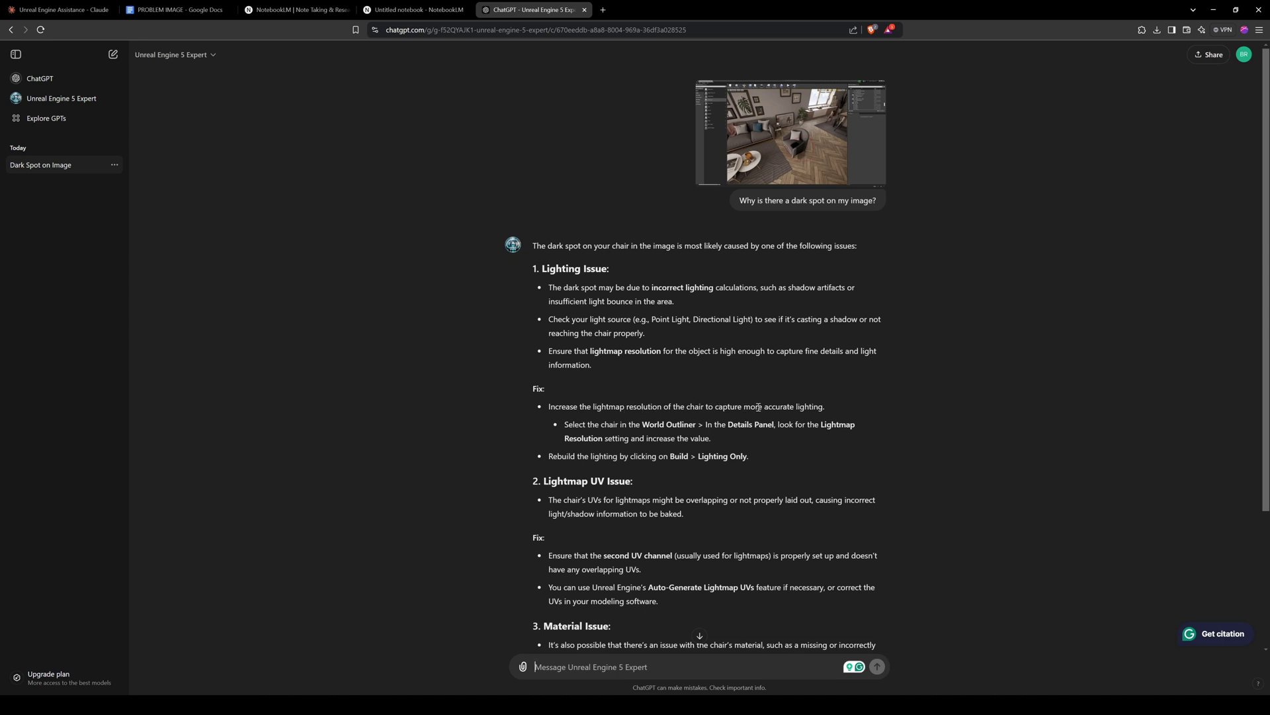
- Send the follow-up "This happened after I deleted a blanket that was draped over the chair. It looks like the shadow is still there?" and read the reply's opening
{"action": "type", "text": "This happened after I deleted a blanket that was draped over the chair. It looks like the shadow is still there?"}
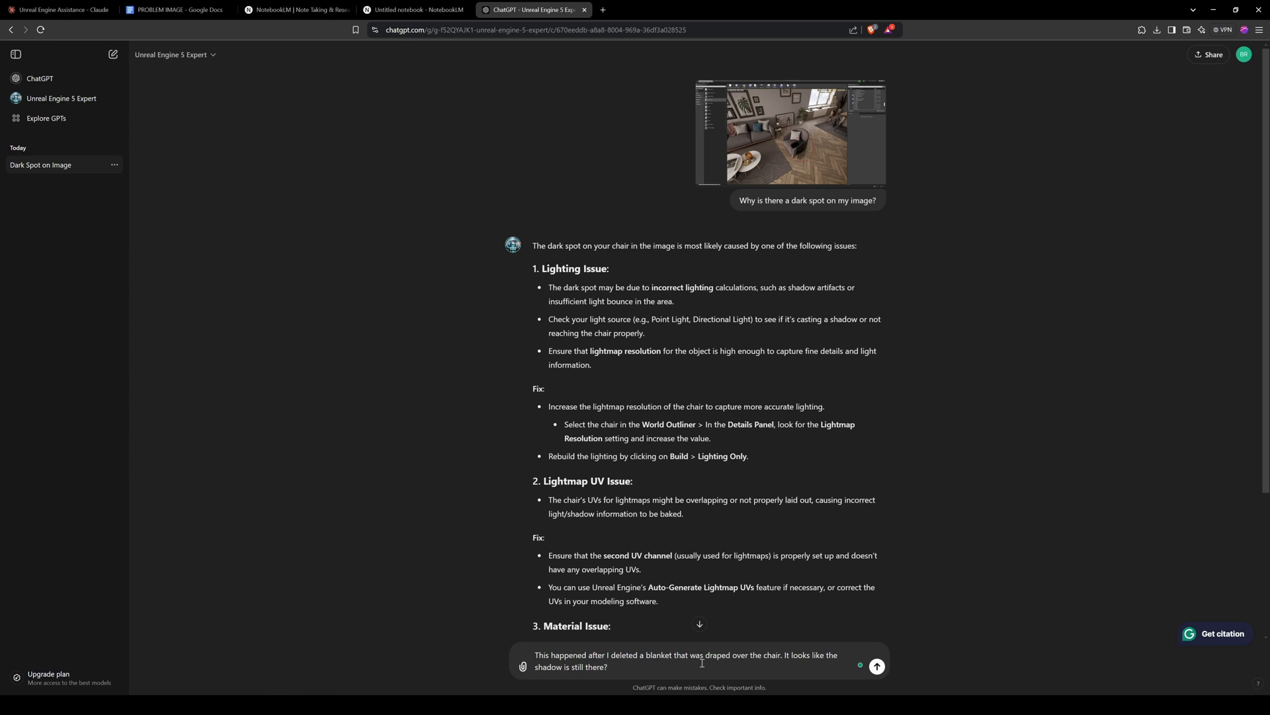
{"action": "key", "text": "Return"}
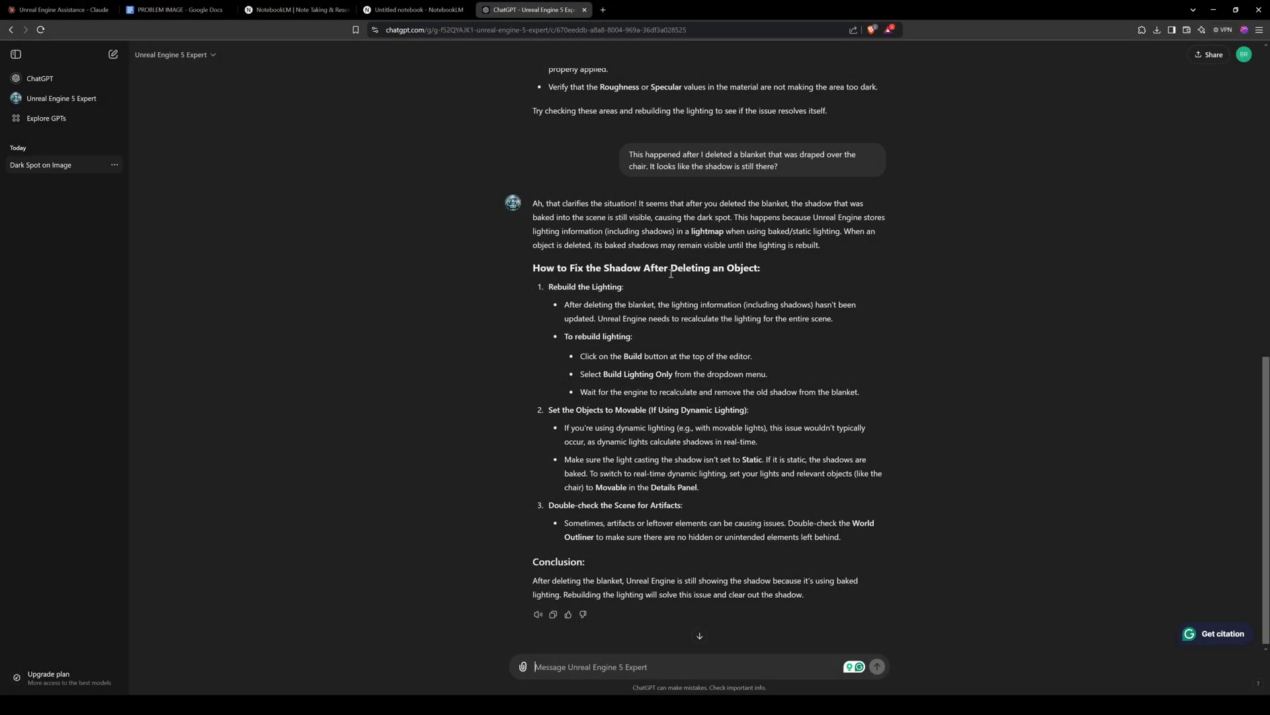
{"action": "left_click_drag", "start_coordinate": [575, 204], "coordinate": [705, 203]}
{"action": "left_click", "coordinate": [718, 302]}
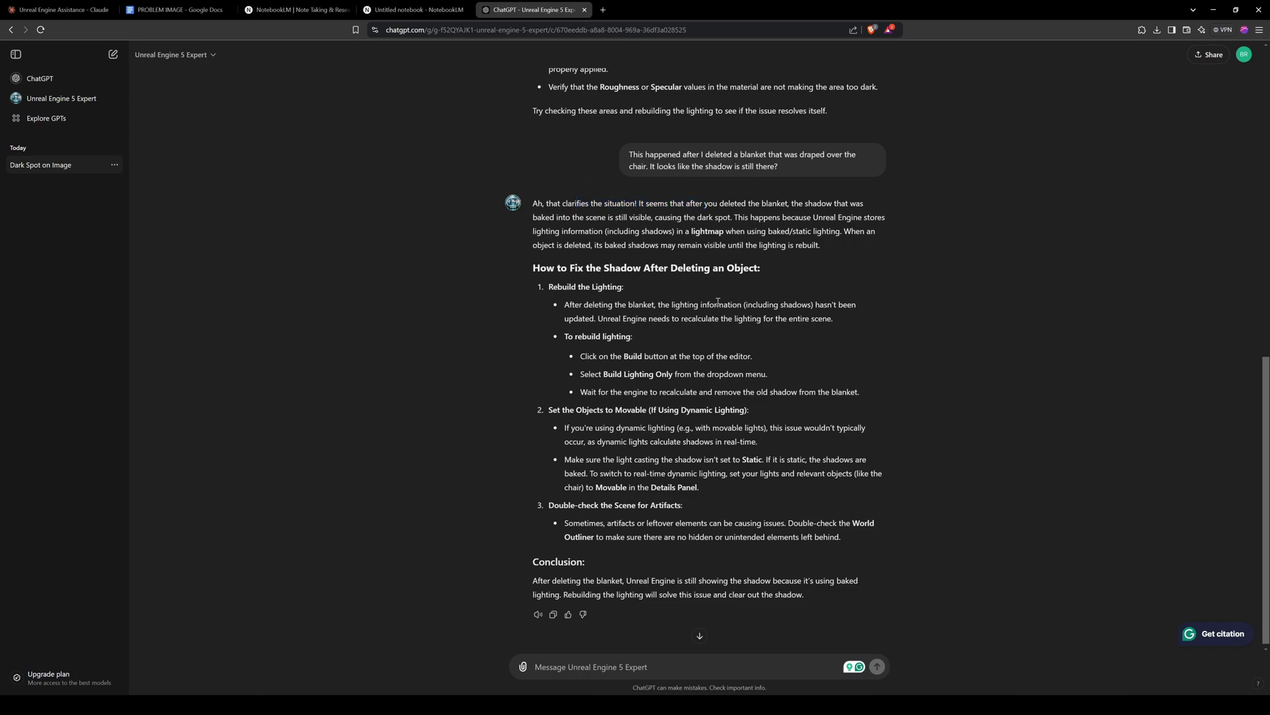